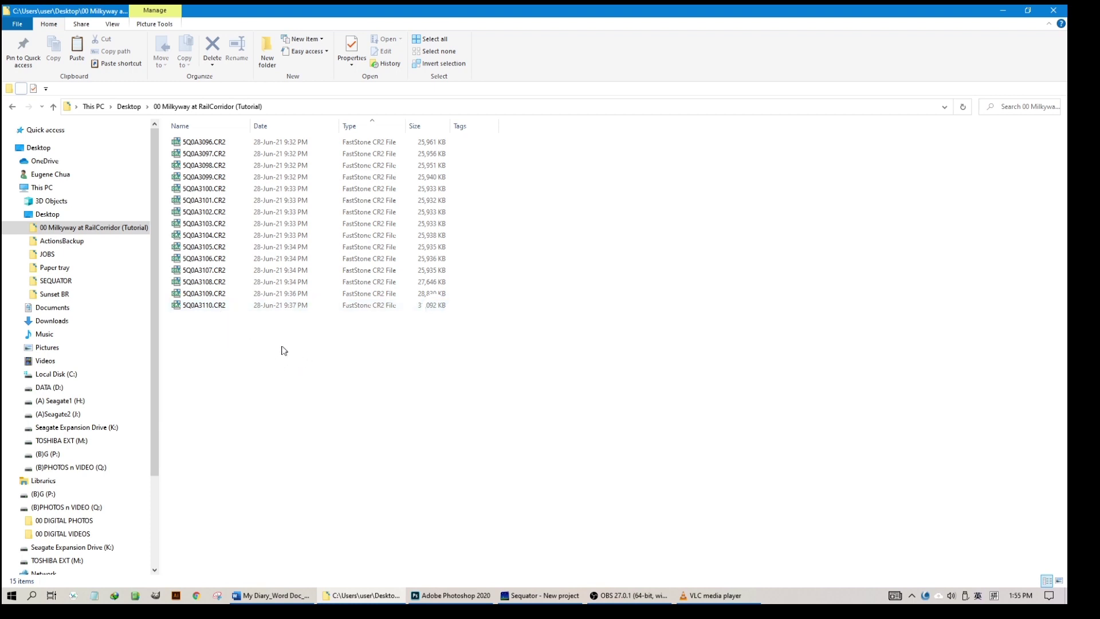
Select all 15 CR2 raw photos in the folder and open them together in Camera Raw.
left_click_drag(279, 336, 511, 415)
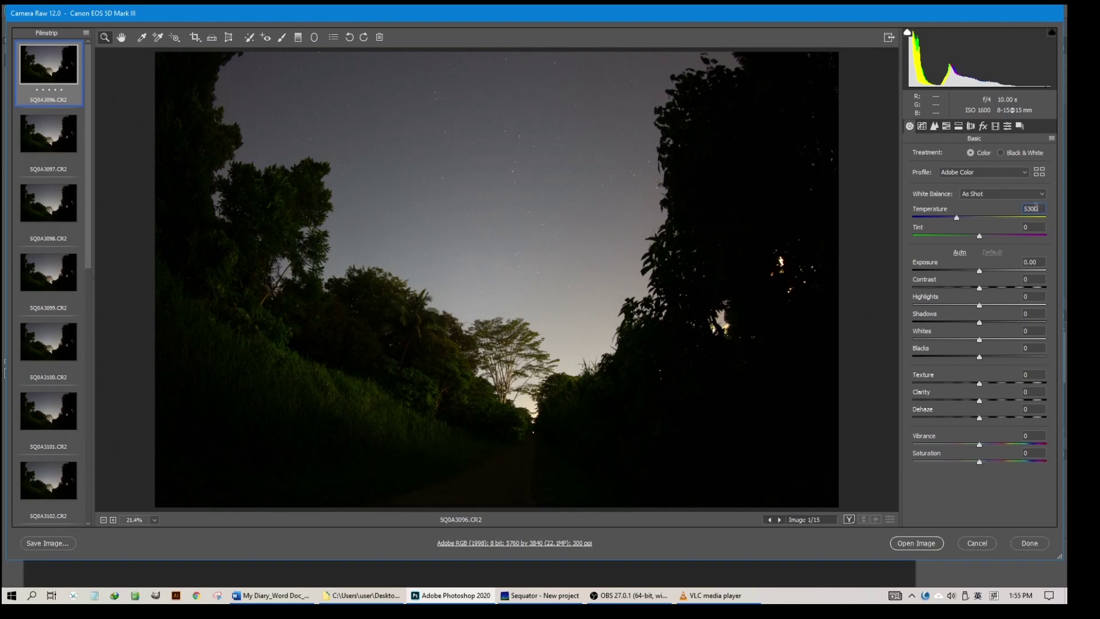
Give SQ0A3096.CR2 a Temperature 4850, Tint +4 white balance, then select all 15 filmstrip photos.
left_click(1036, 208)
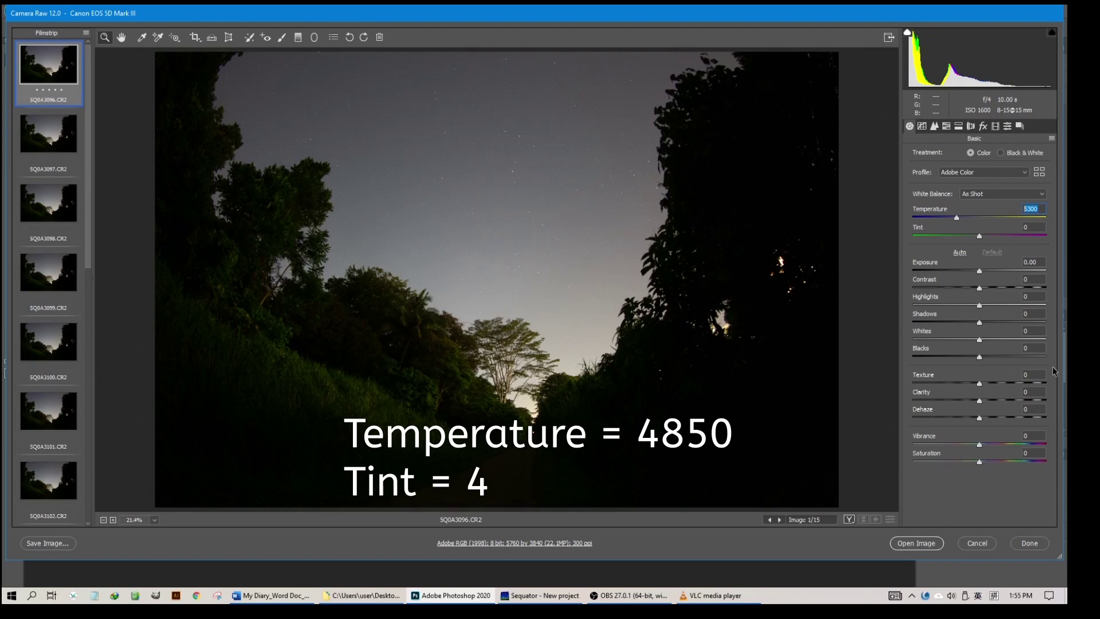
type("4850")
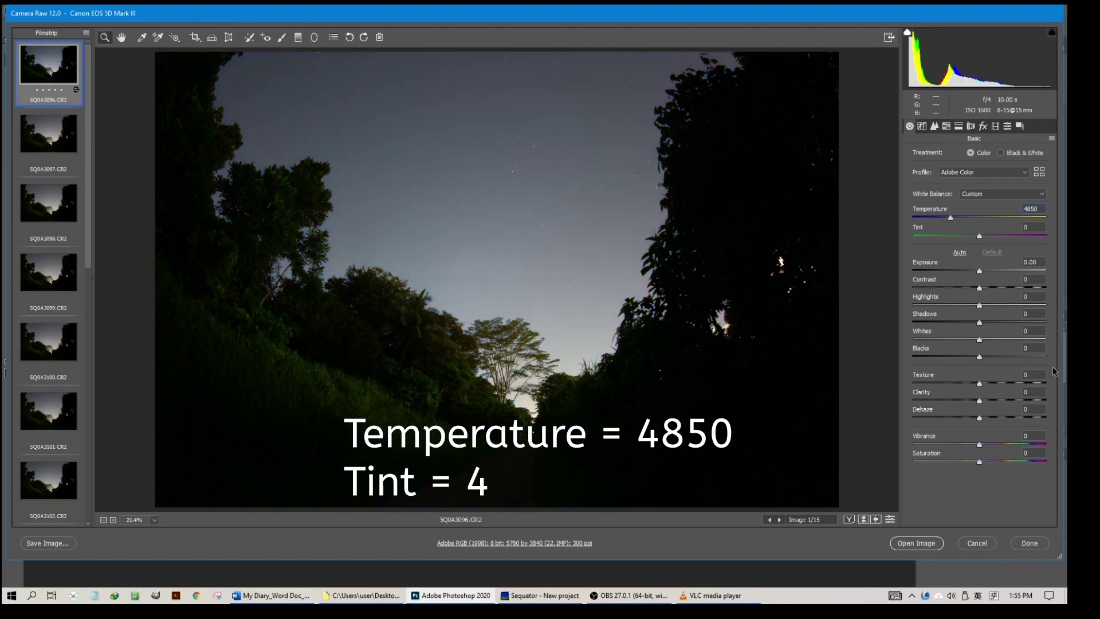
left_click(1027, 230)
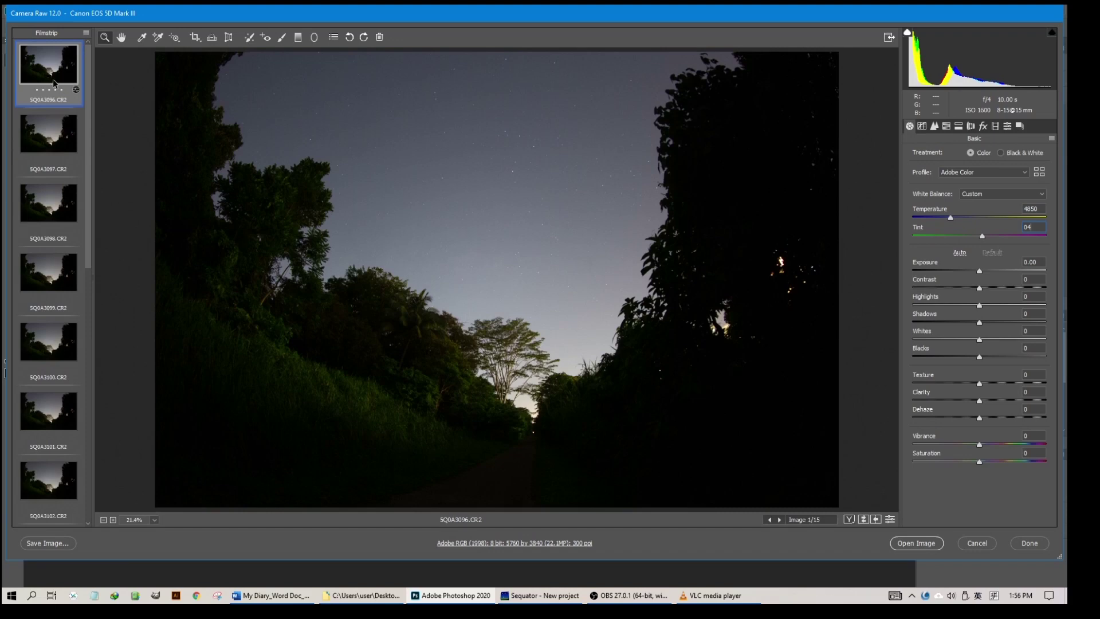
left_click(87, 33)
left_click(94, 39)
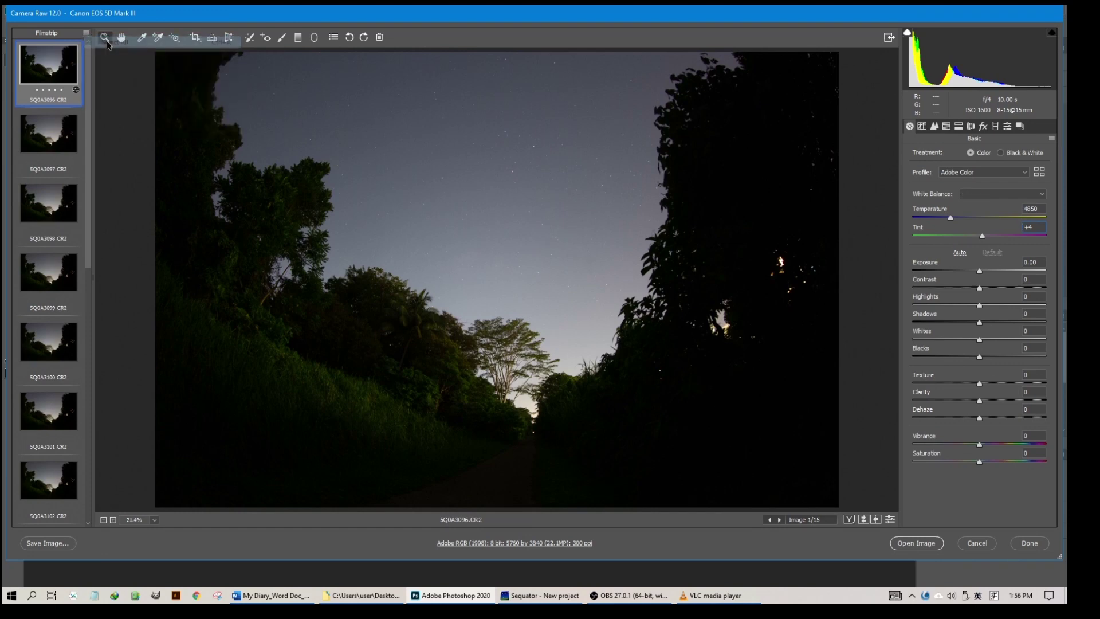
Synchronize the Temperature 4850 / Tint +4 white balance across all 15 photos.
left_click(86, 35)
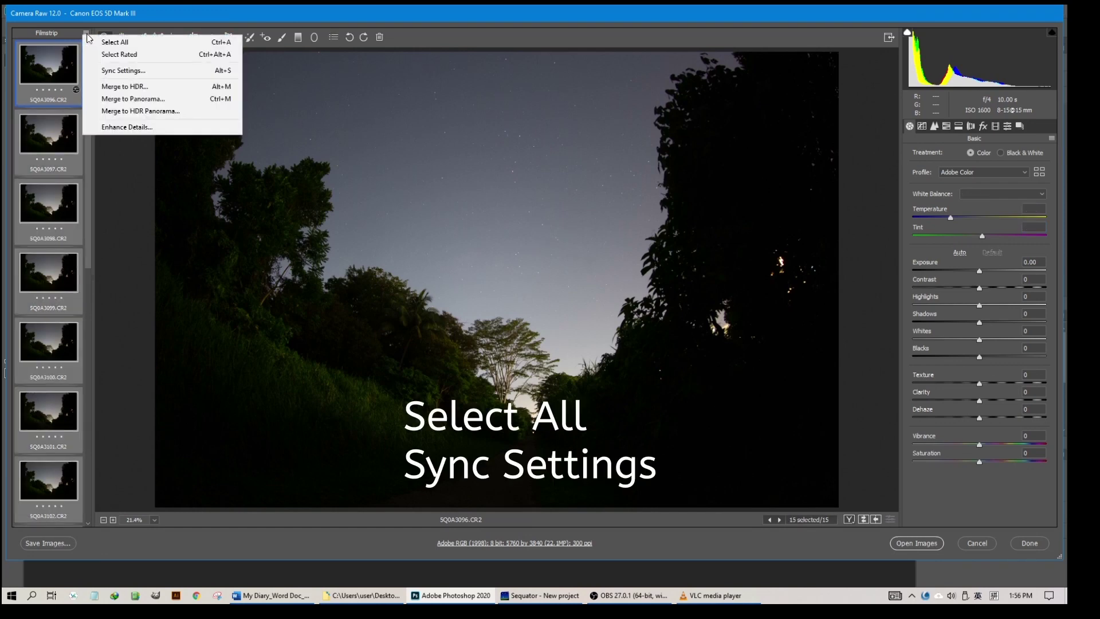
left_click(121, 72)
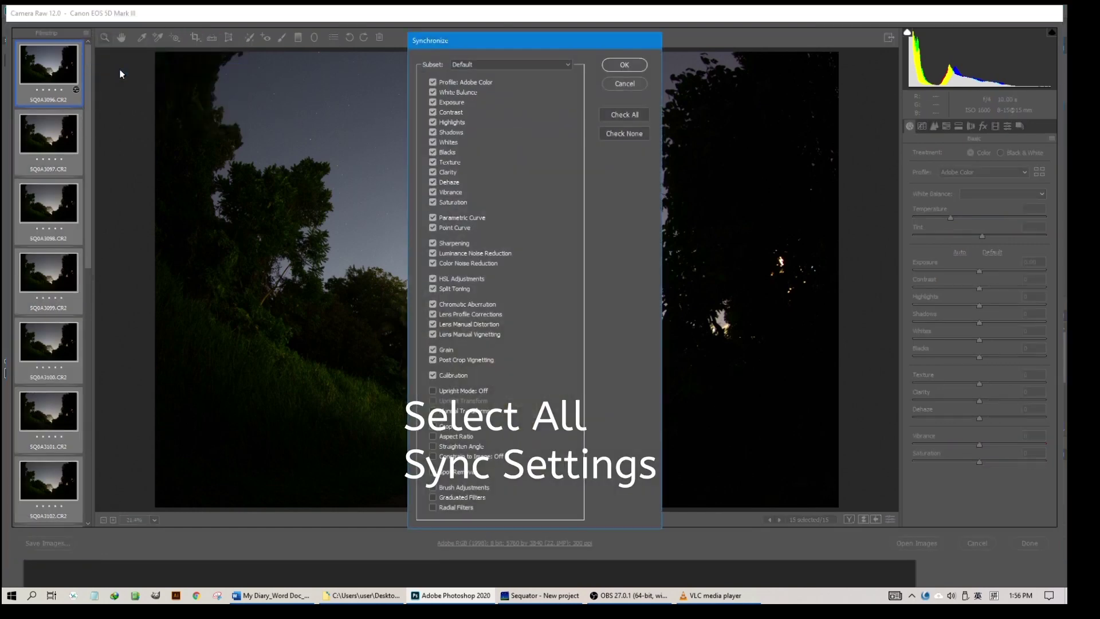
left_click(627, 66)
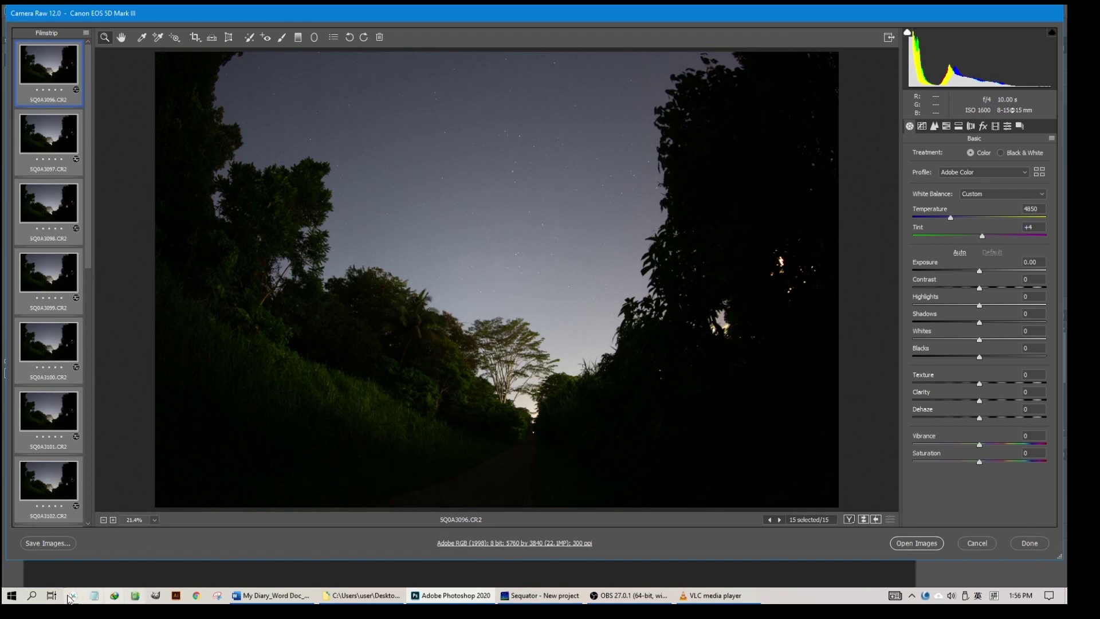
Batch-save all 15 photos as .TIF files named 01Milkyway at Rail corridor onward, then close Camera Raw.
left_click(53, 546)
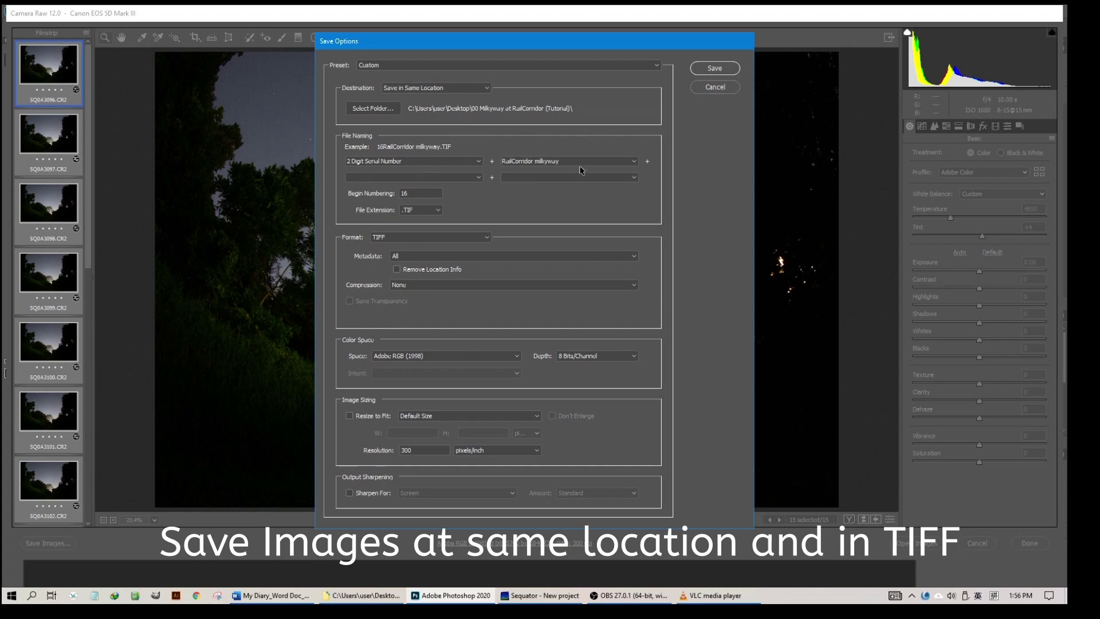
left_click_drag(577, 158, 449, 153)
type("Milkyway at Rail corridor")
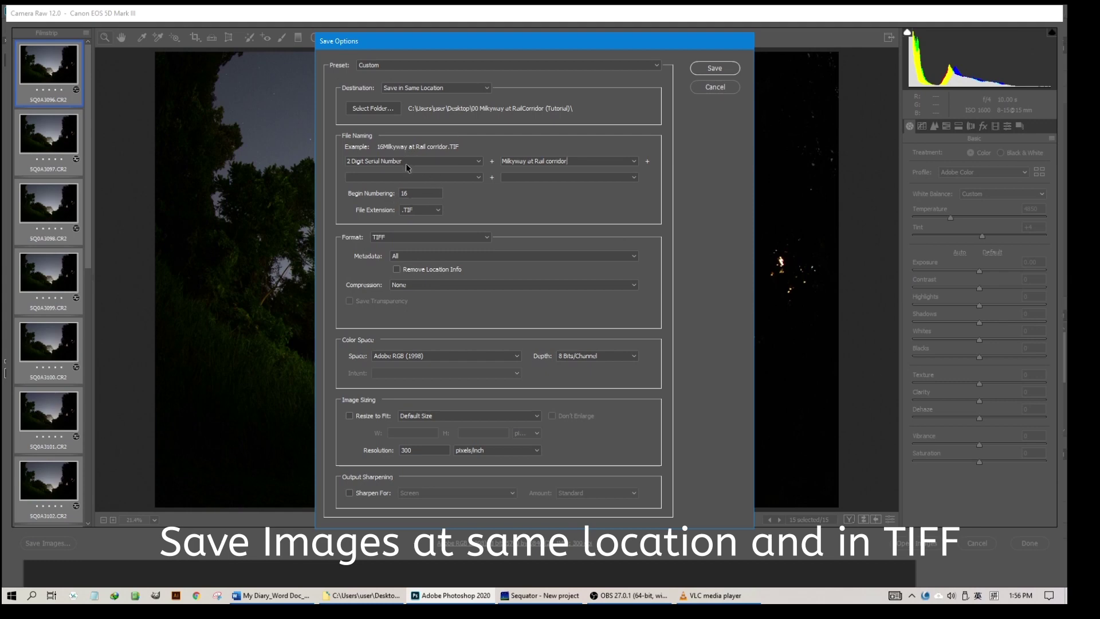
key("ctrl+a")
type("0")
left_click(439, 212)
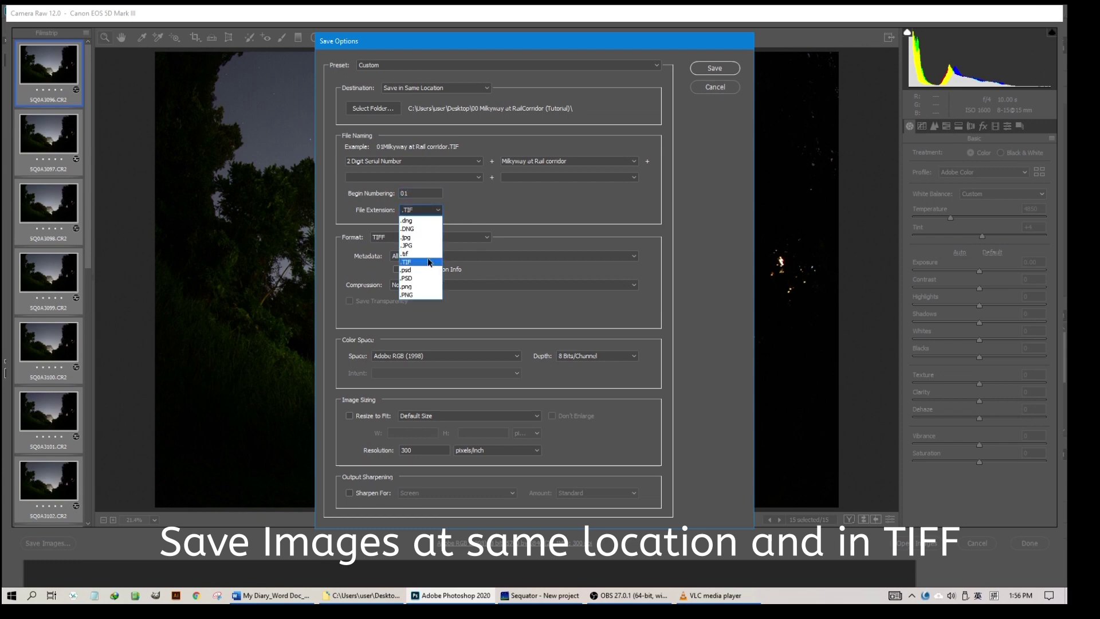
left_click(428, 266)
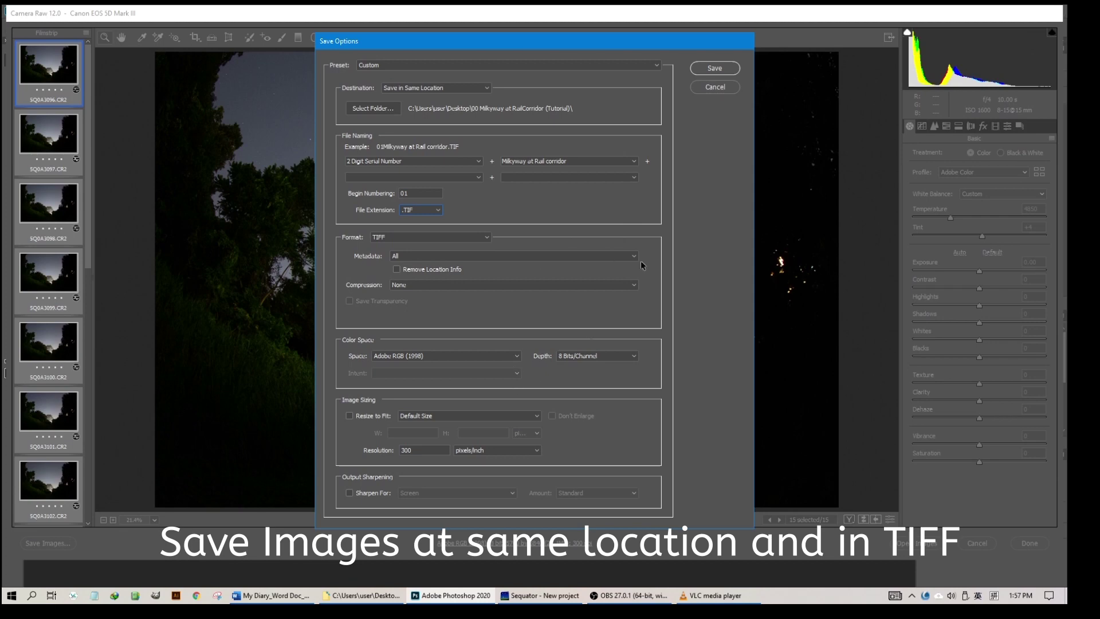
left_click(723, 69)
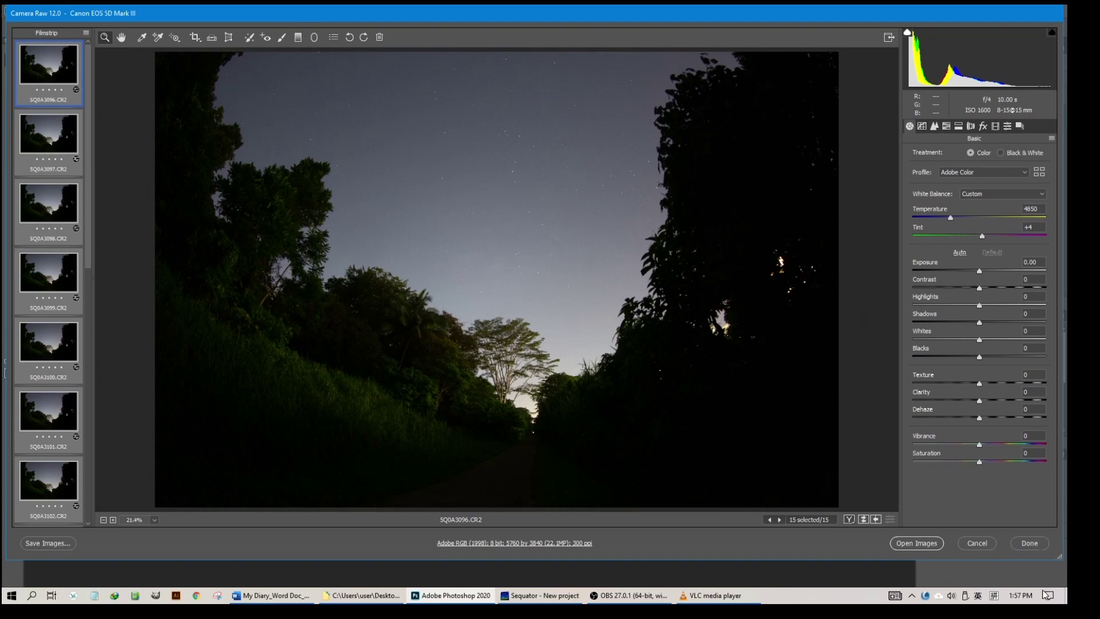
left_click(1038, 547)
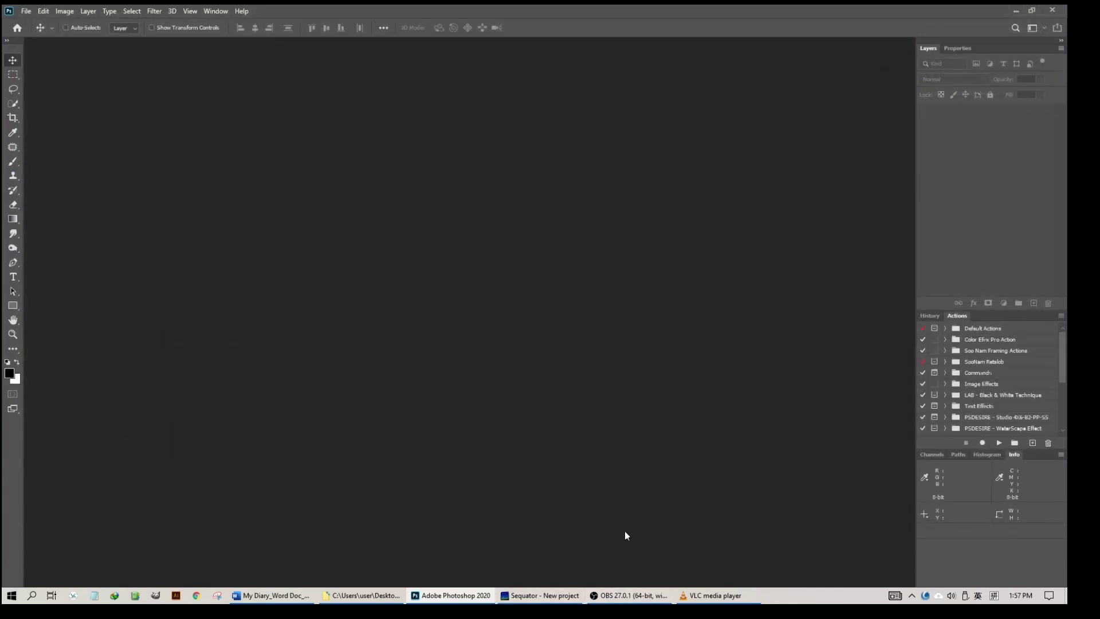
Bring the Sequator new project forward and open its star-image picker on the tutorial folder.
mouse_move(537, 606)
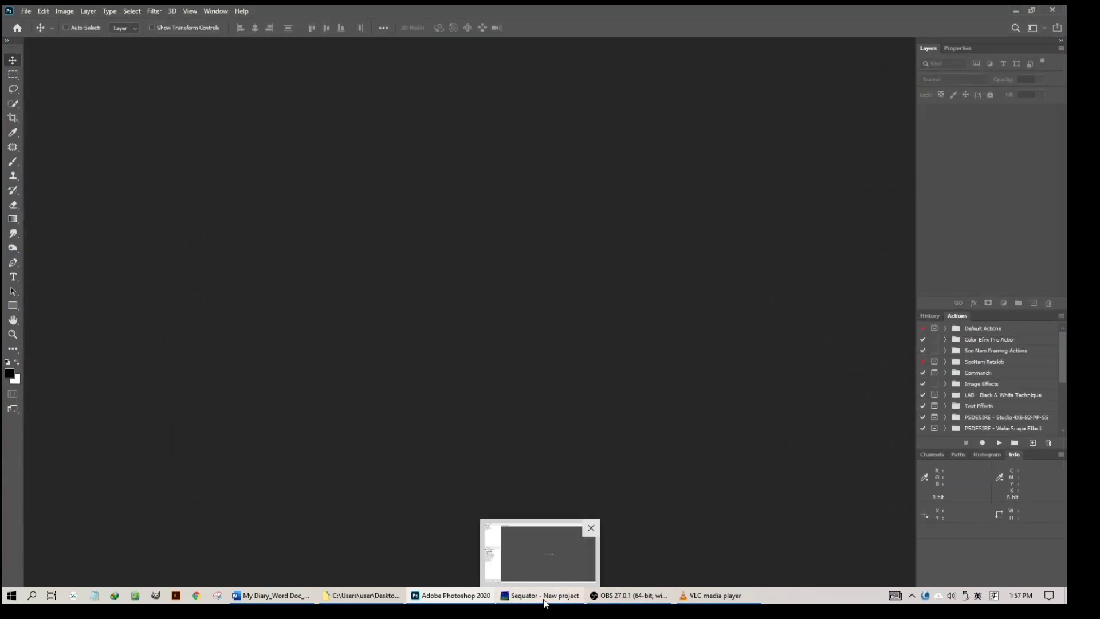
left_click(540, 602)
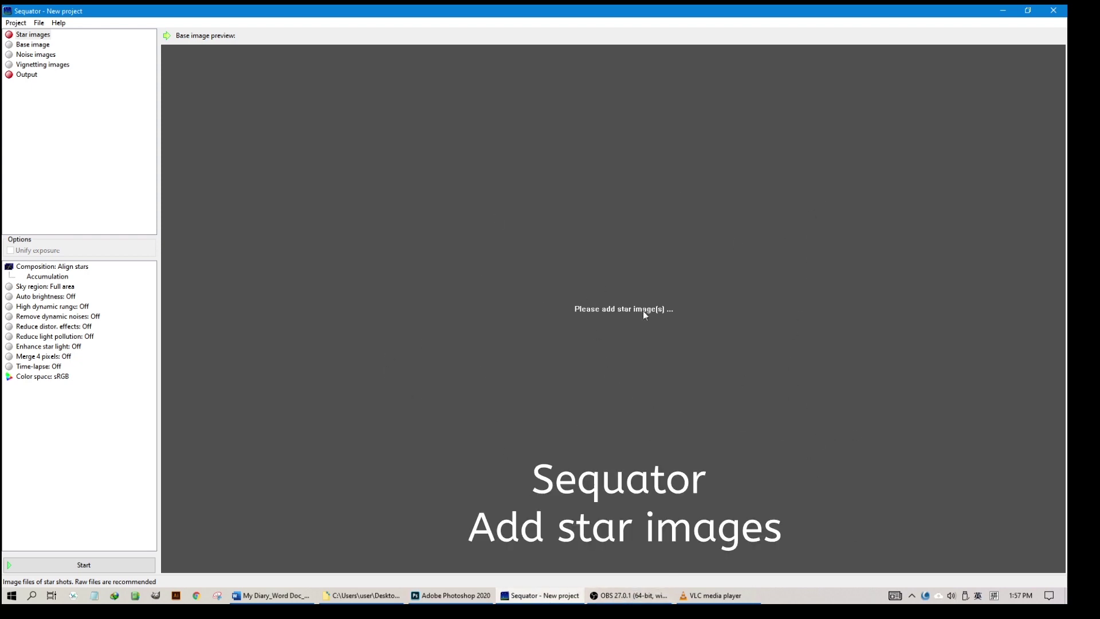
left_click(34, 38)
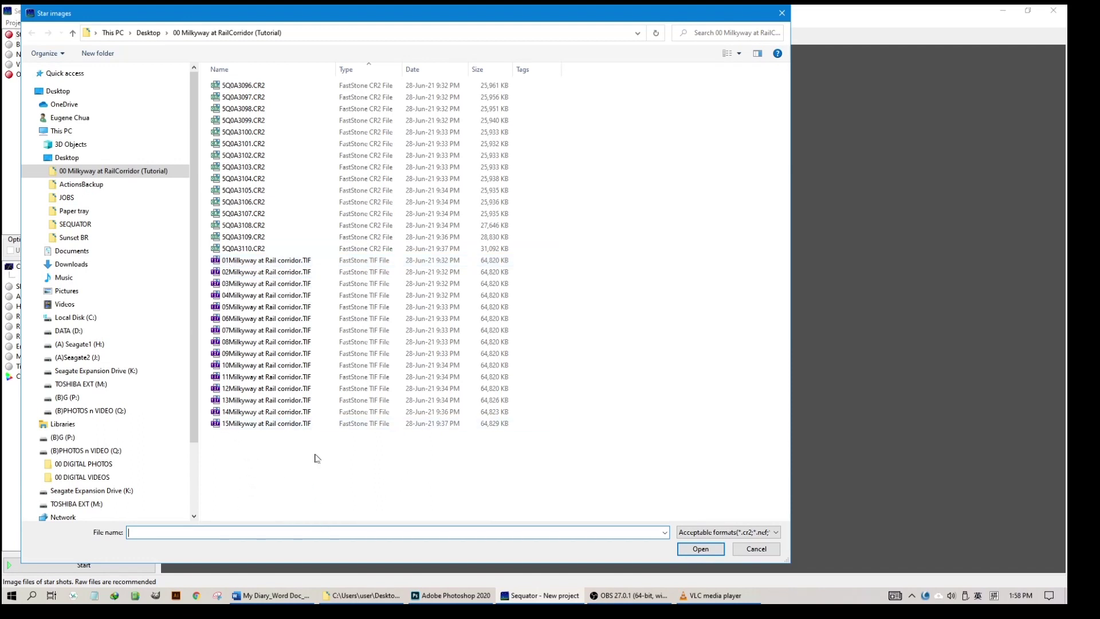
Add the 15 Milkyway at Rail corridor TIFFs as star images.
left_click_drag(317, 447, 258, 259)
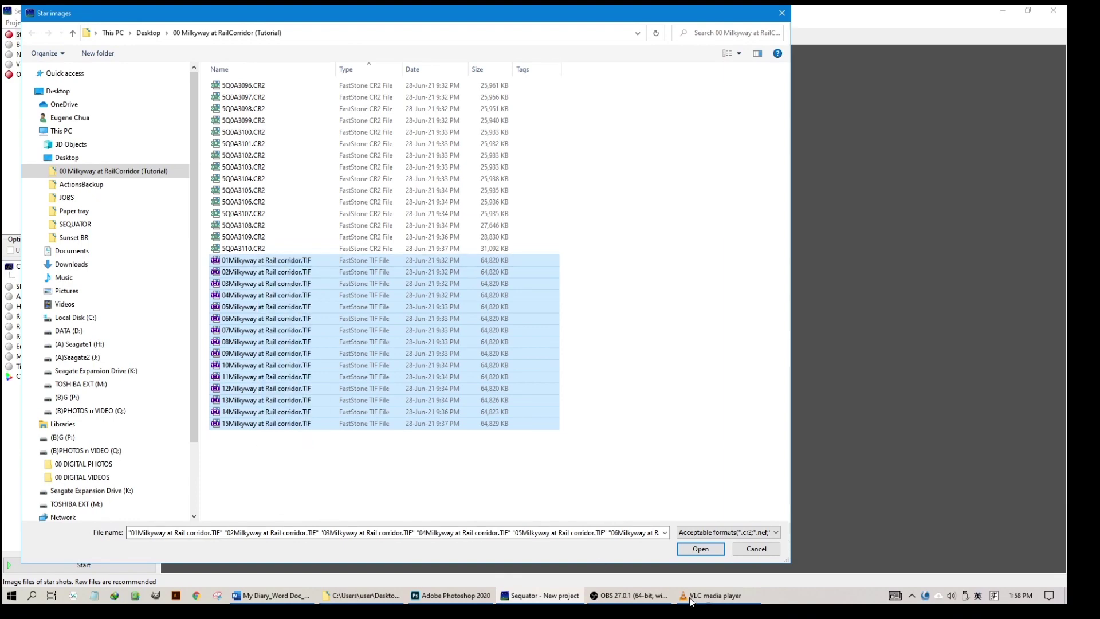
left_click(699, 551)
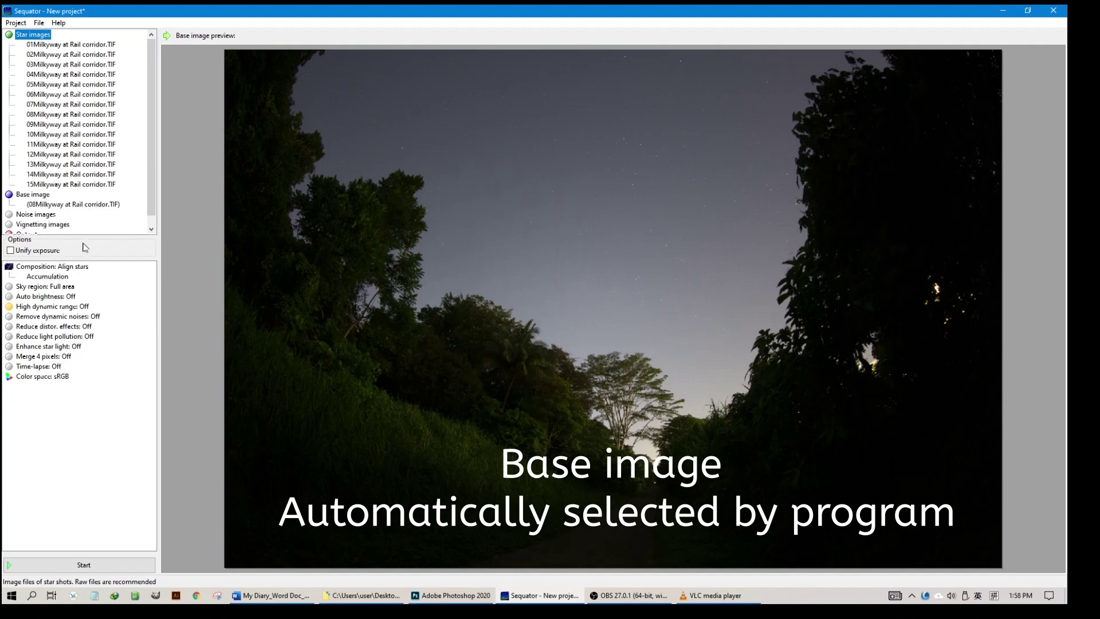
Set the stack output to Milkyway Stacked.tif, uncompressed TIFF, in the tutorial folder.
left_click_drag(152, 184, 153, 195)
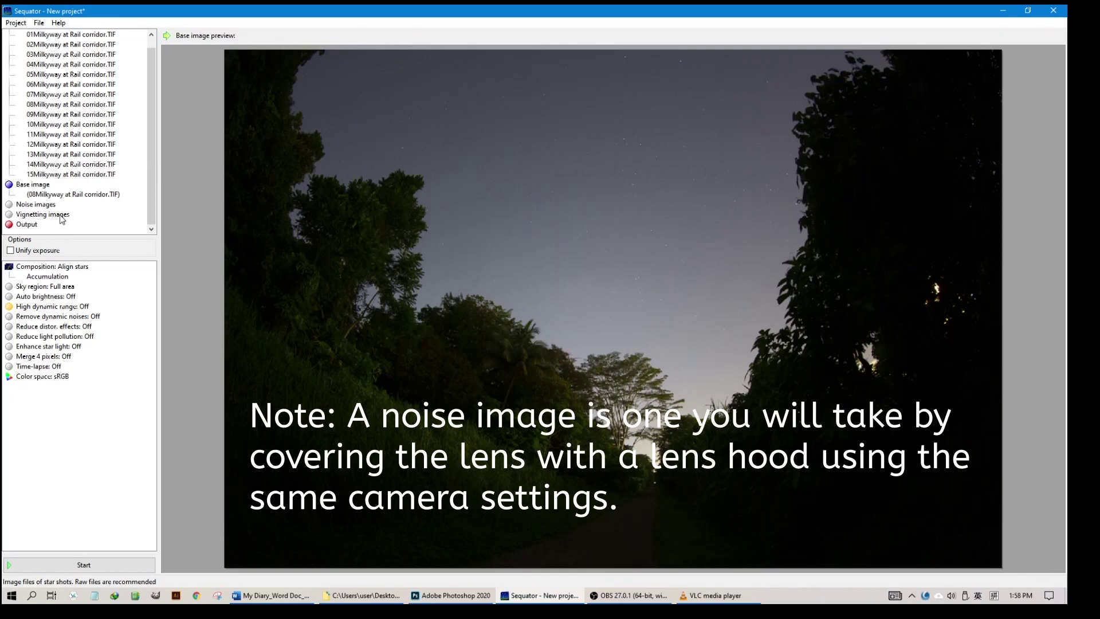
left_click(26, 225)
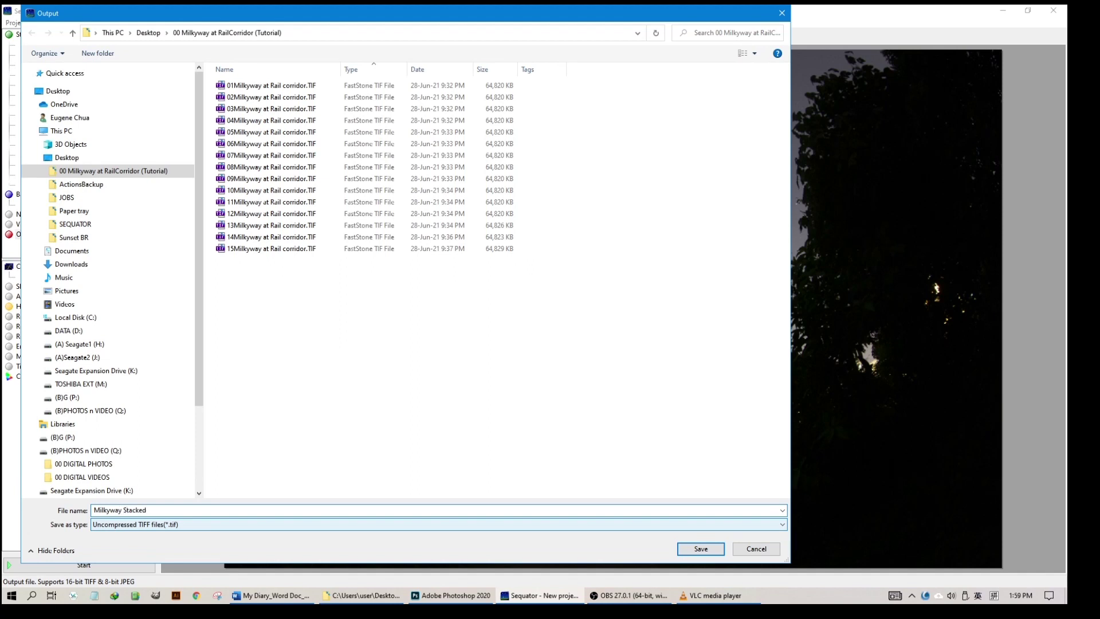
left_click(695, 552)
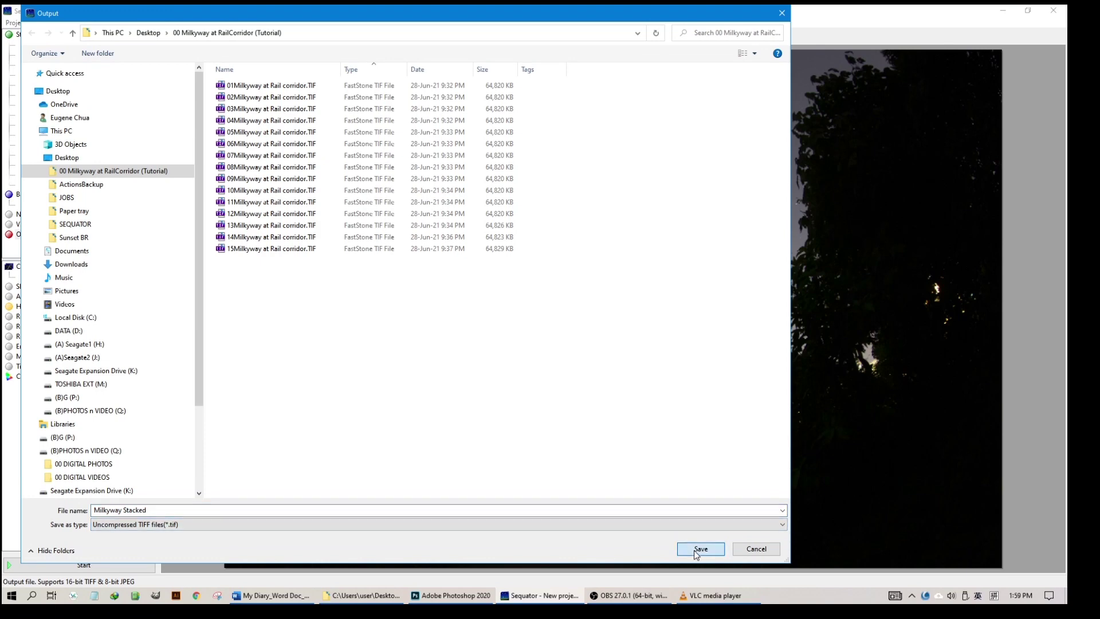
left_click(694, 550)
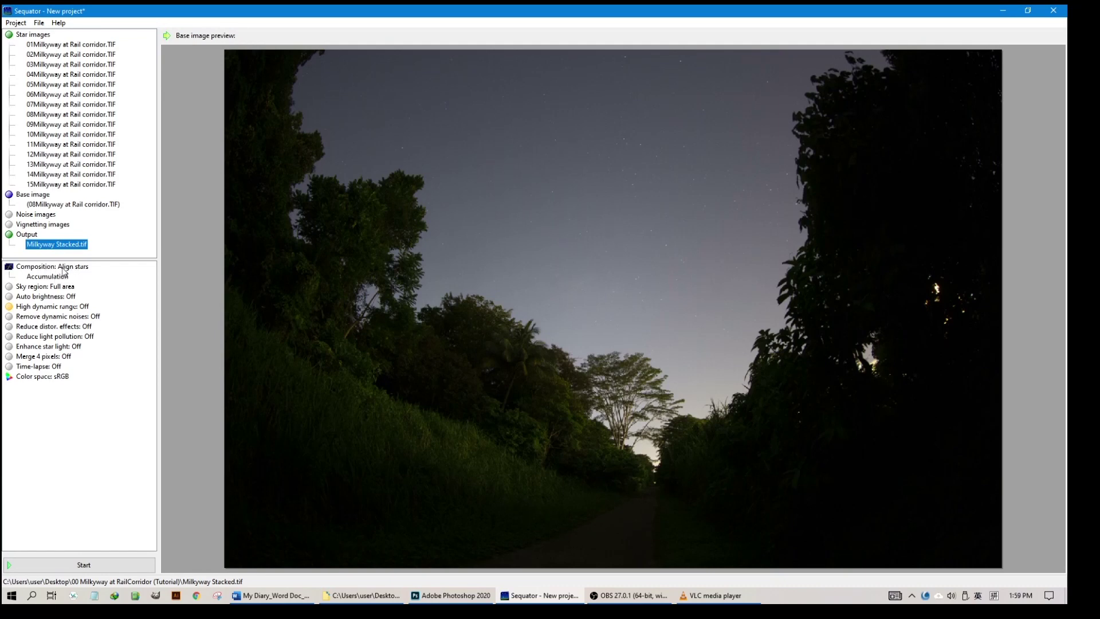
left_click(63, 268)
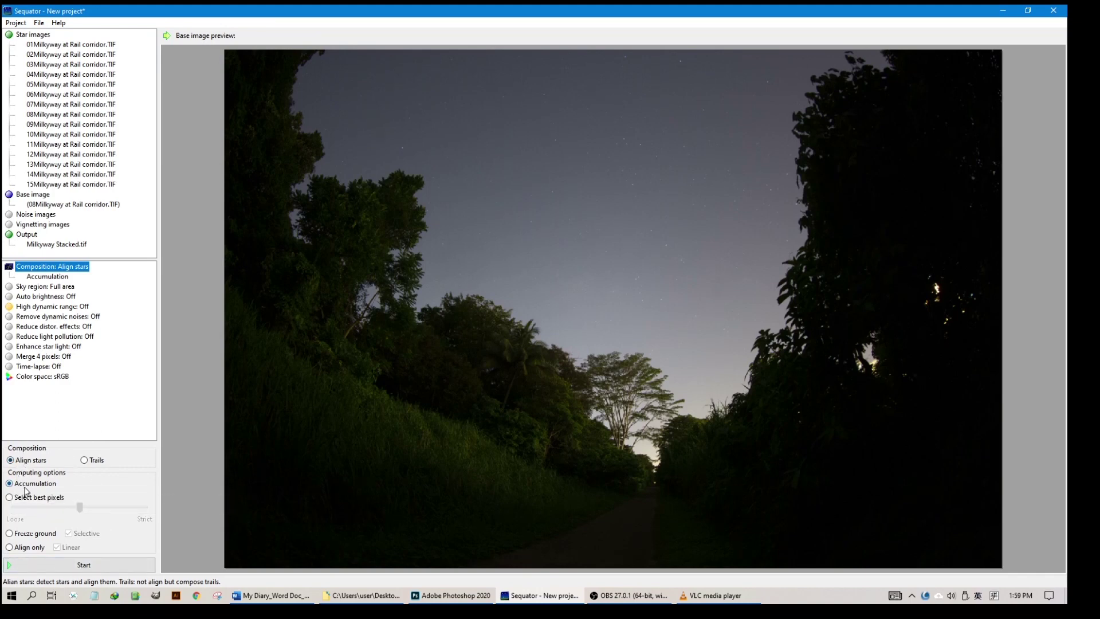
Switch the composition to selective Freeze ground.
left_click(13, 534)
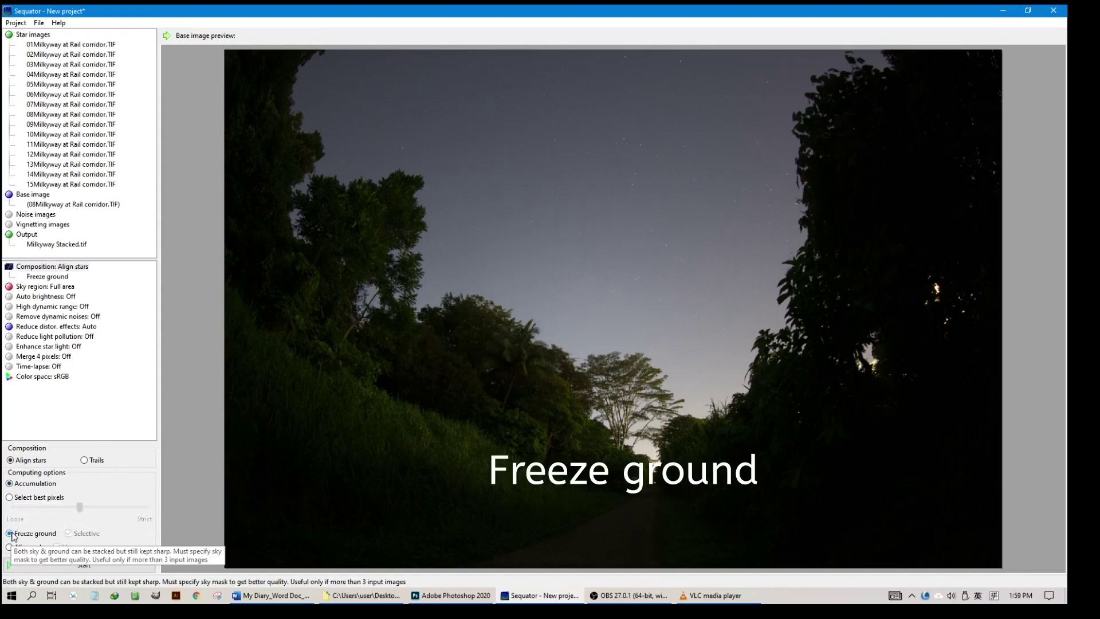
left_click(9, 533)
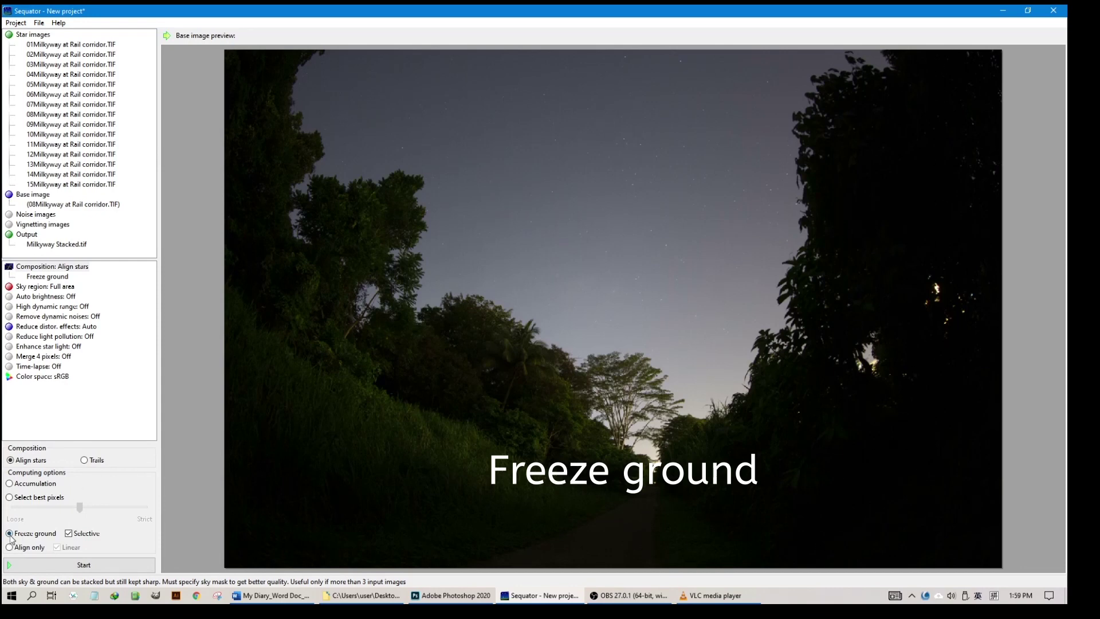
left_click(69, 534)
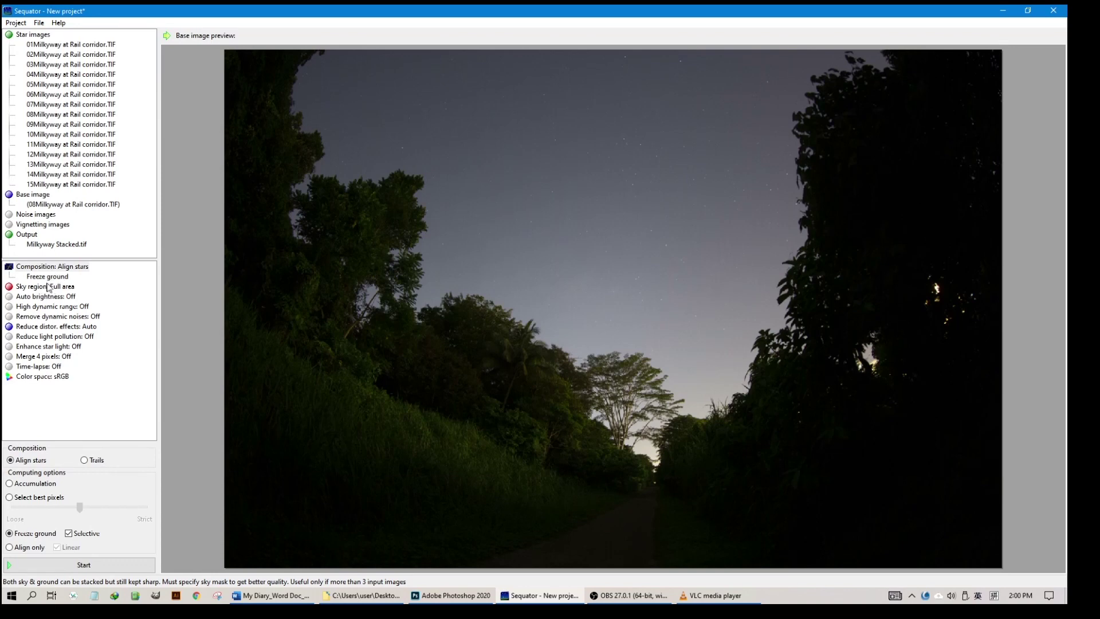
left_click(49, 288)
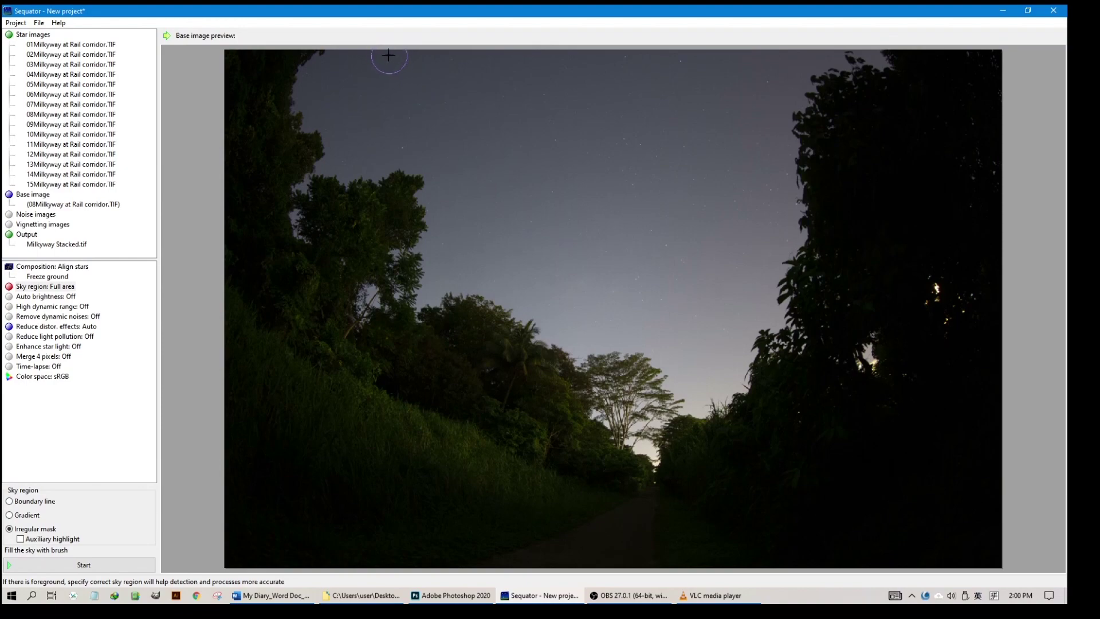
Brush an irregular sky-region mask over the sky up to both treelines.
mouse_move(386, 57)
left_mouse_down()
mouse_move(336, 68)
mouse_move(322, 93)
mouse_move(346, 147)
mouse_move(422, 152)
mouse_move(449, 171)
mouse_move(447, 265)
mouse_move(509, 278)
mouse_move(568, 321)
mouse_move(638, 334)
mouse_move(666, 347)
mouse_move(699, 390)
mouse_move(711, 381)
left_mouse_up()
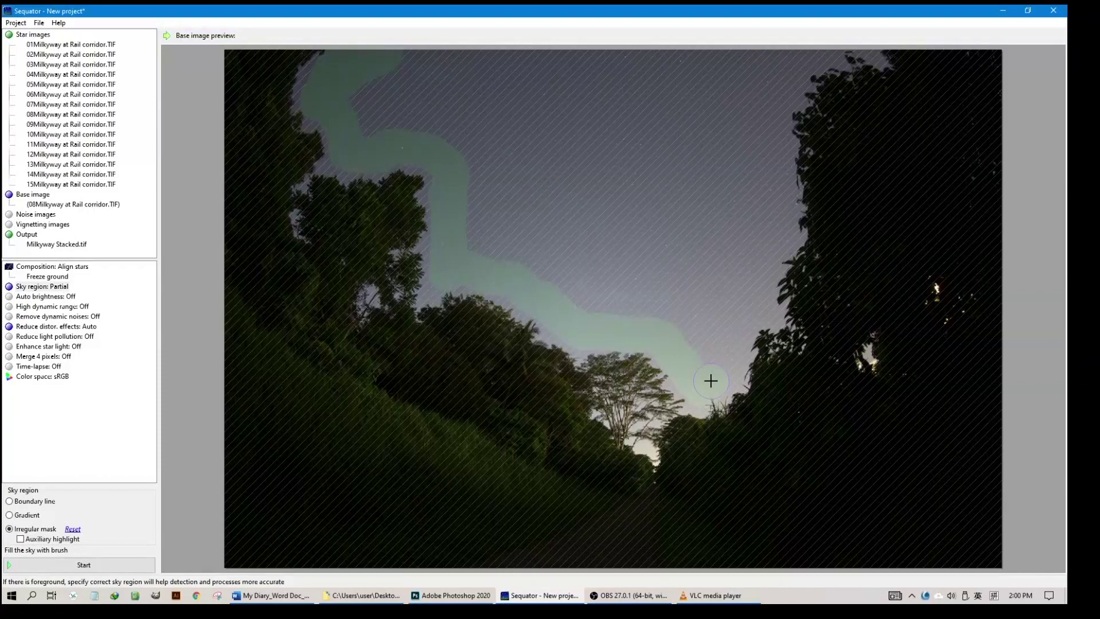
mouse_move(711, 380)
left_mouse_down()
mouse_move(717, 154)
mouse_move(778, 107)
mouse_move(761, 123)
mouse_move(777, 145)
mouse_move(756, 196)
left_mouse_up()
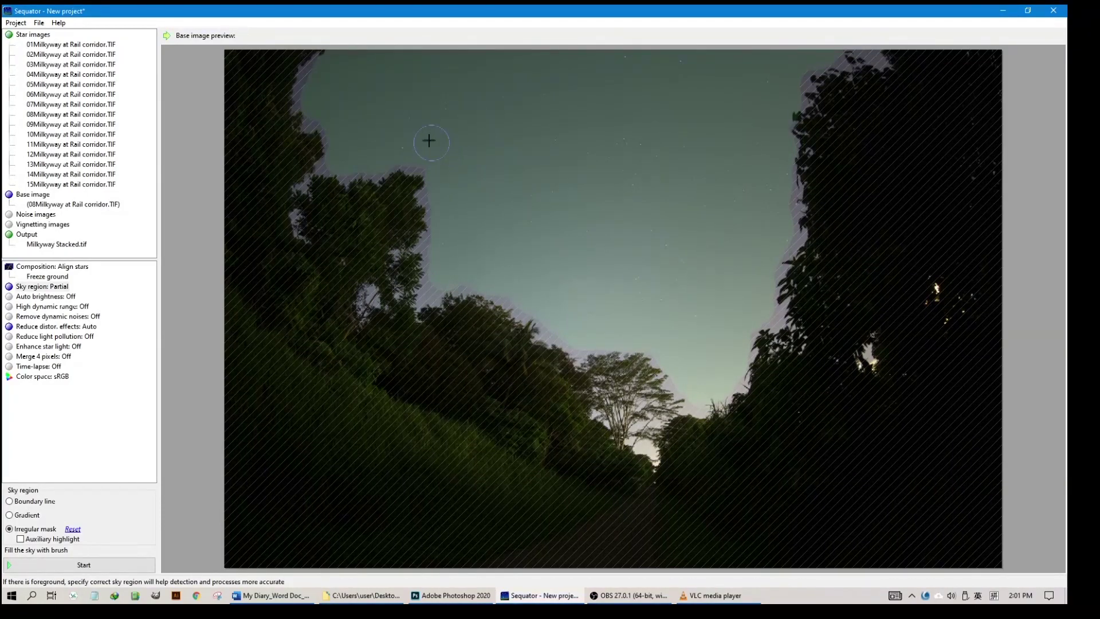
mouse_move(425, 159)
left_mouse_down()
mouse_move(422, 184)
mouse_move(481, 191)
left_mouse_up()
mouse_move(419, 208)
left_mouse_down()
mouse_move(442, 166)
mouse_move(401, 183)
mouse_move(399, 202)
mouse_move(395, 186)
mouse_move(410, 185)
left_mouse_up()
Turn on Auto brightness and Remove dynamic noises.
left_click(72, 301)
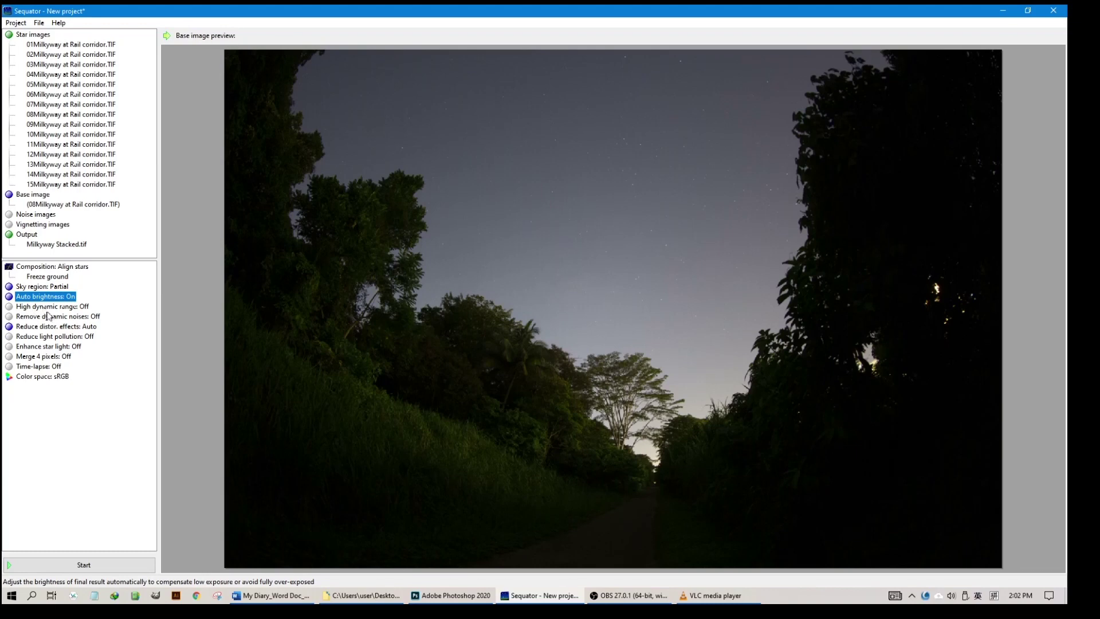
left_click(63, 311)
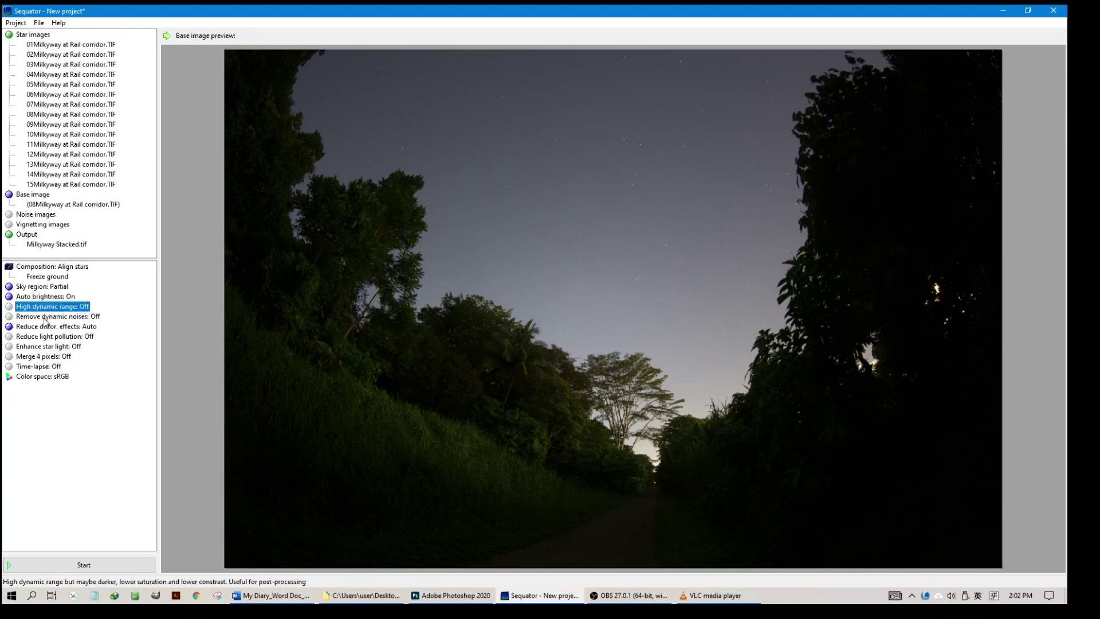
left_click(52, 317)
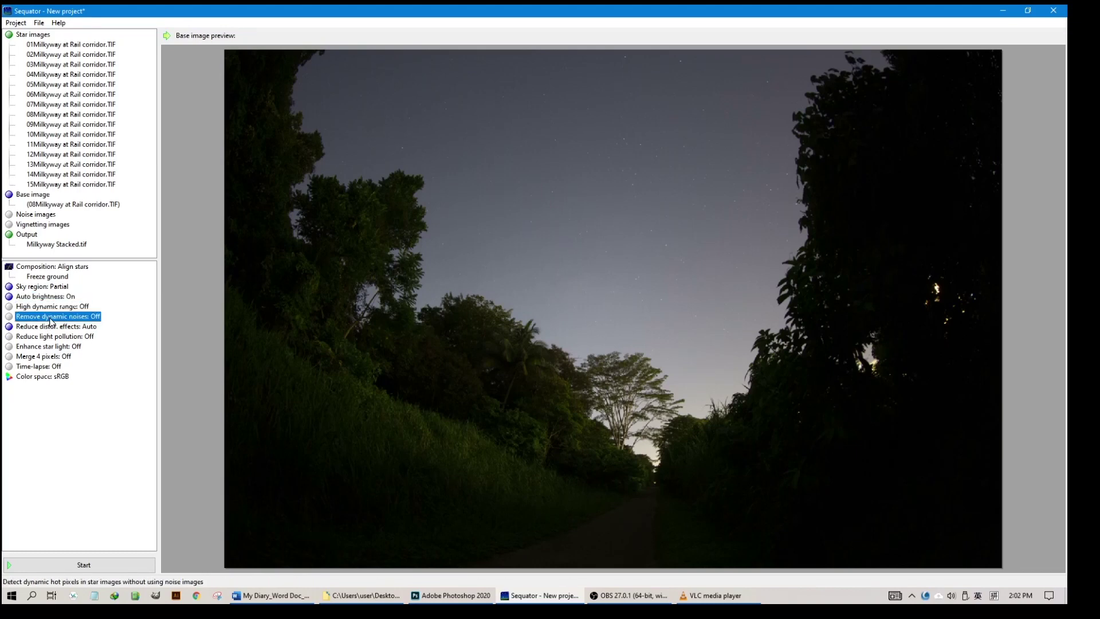
left_click(98, 318)
left_click(88, 327)
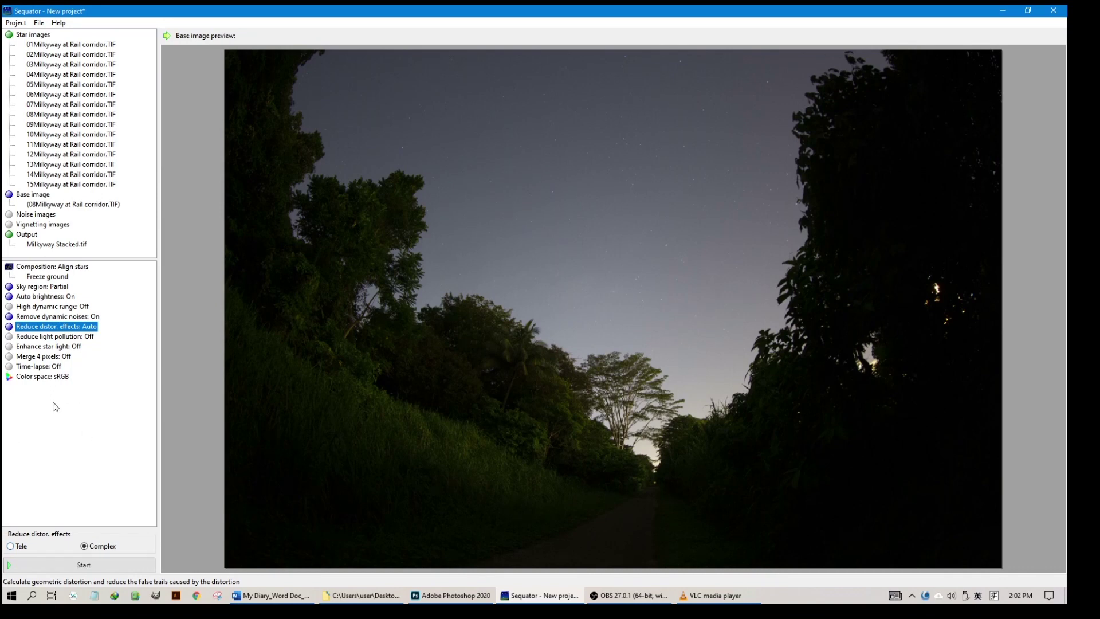
Set Reduce light pollution to Uneven, turn on Enhance star light, and start stacking.
left_click(90, 338)
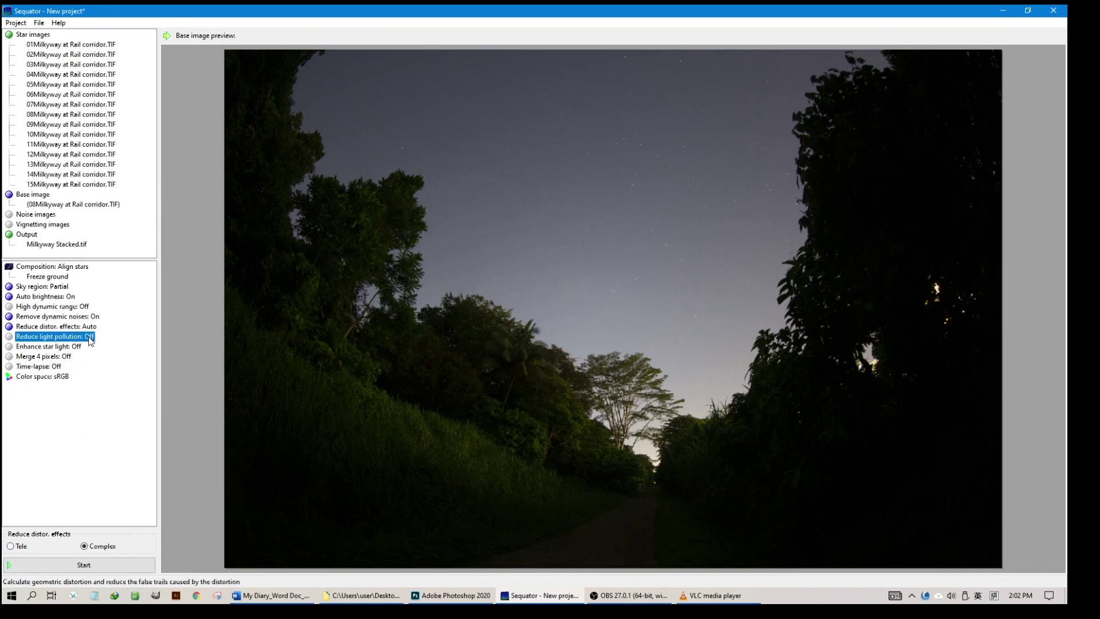
left_click(90, 338)
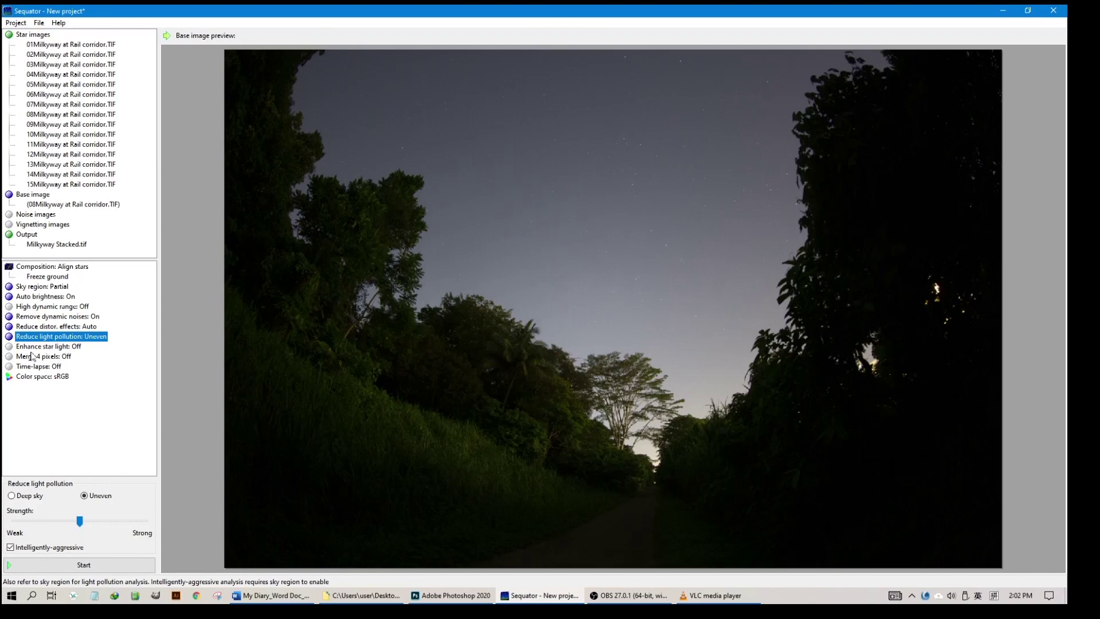
left_click(78, 346)
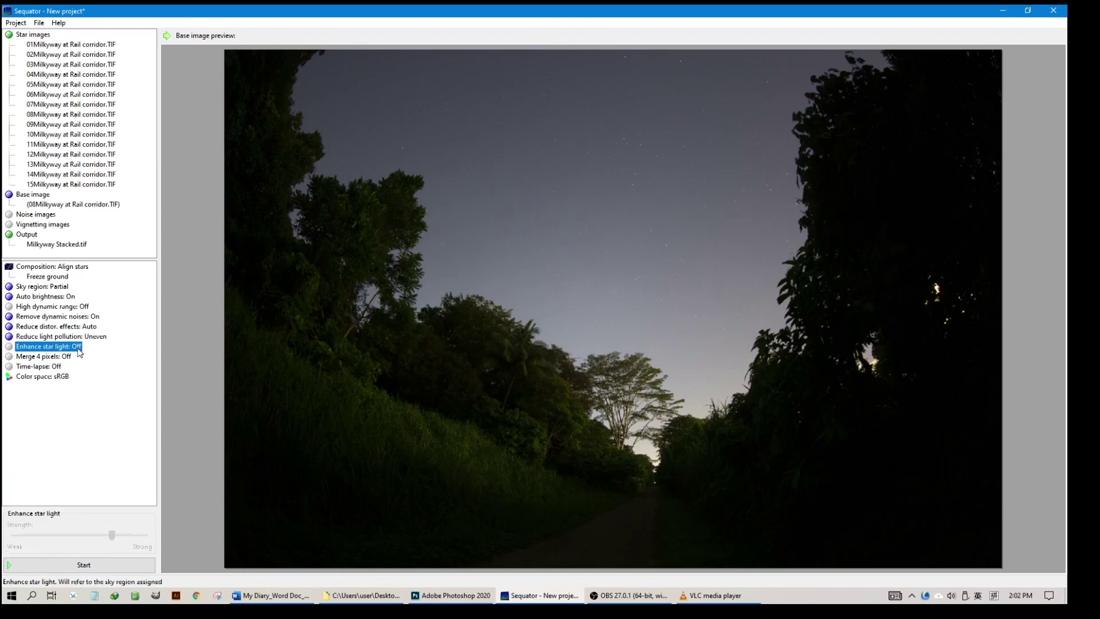
left_click(78, 349)
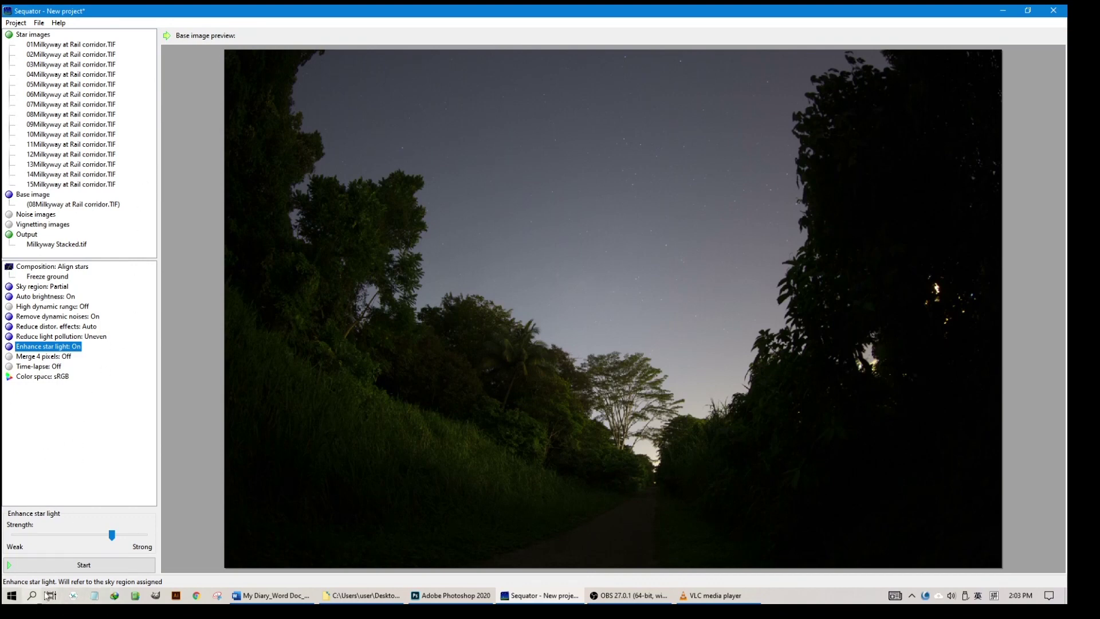
left_click(84, 566)
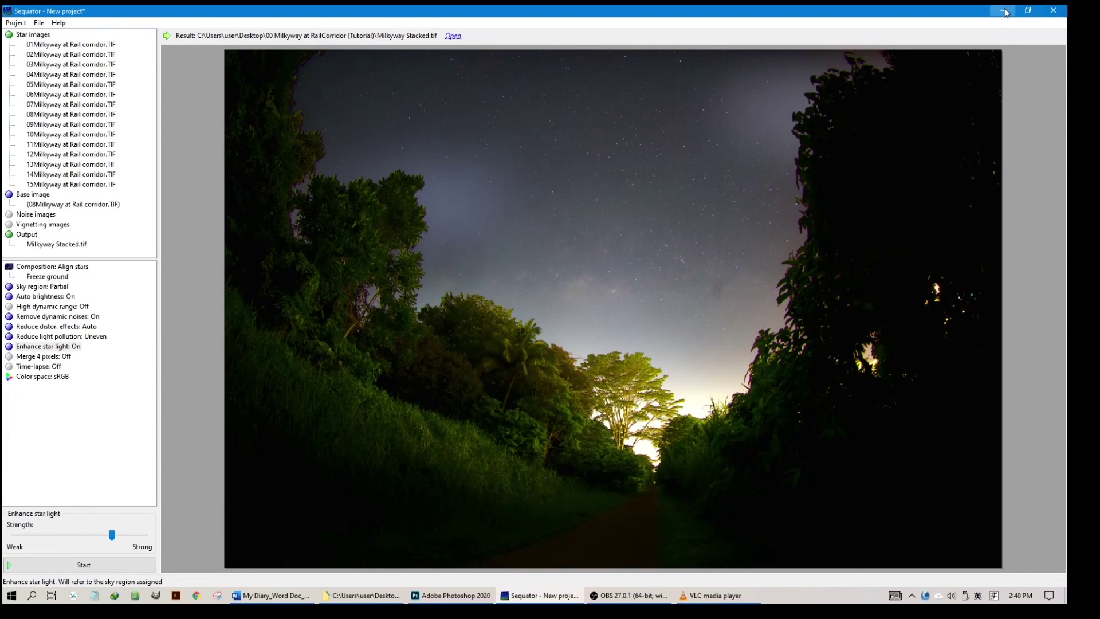
Once Milkyway Stacked.tif is saved, minimize Sequator to reveal Photoshop.
left_click(1004, 12)
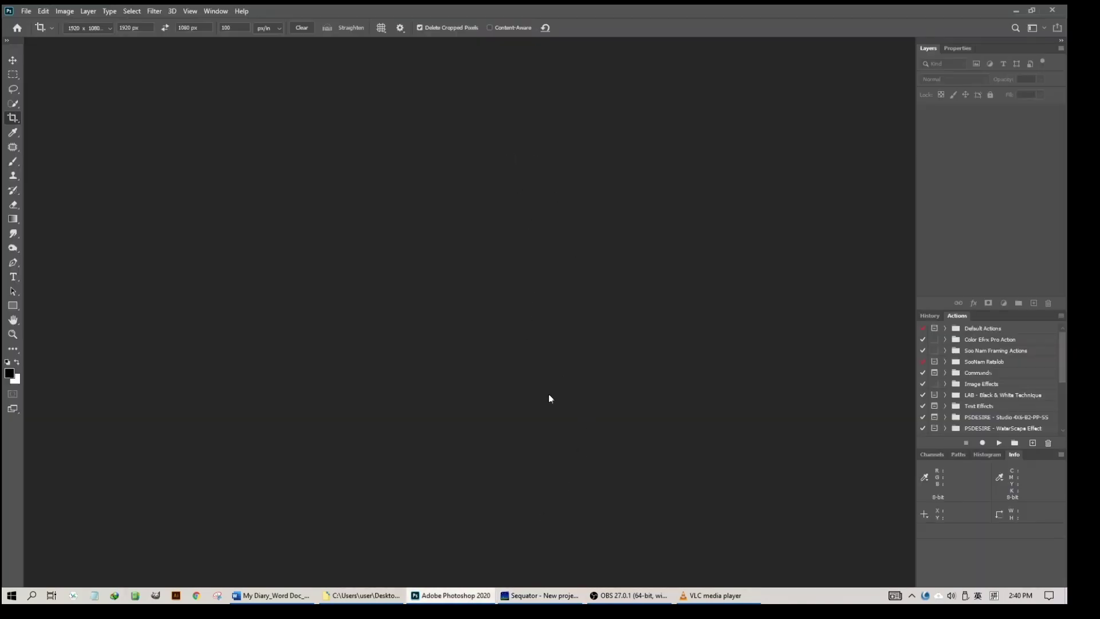
Drag Milkyway Stacked.tif from the project folder onto Photoshop so it opens in Camera Raw.
left_click(361, 595)
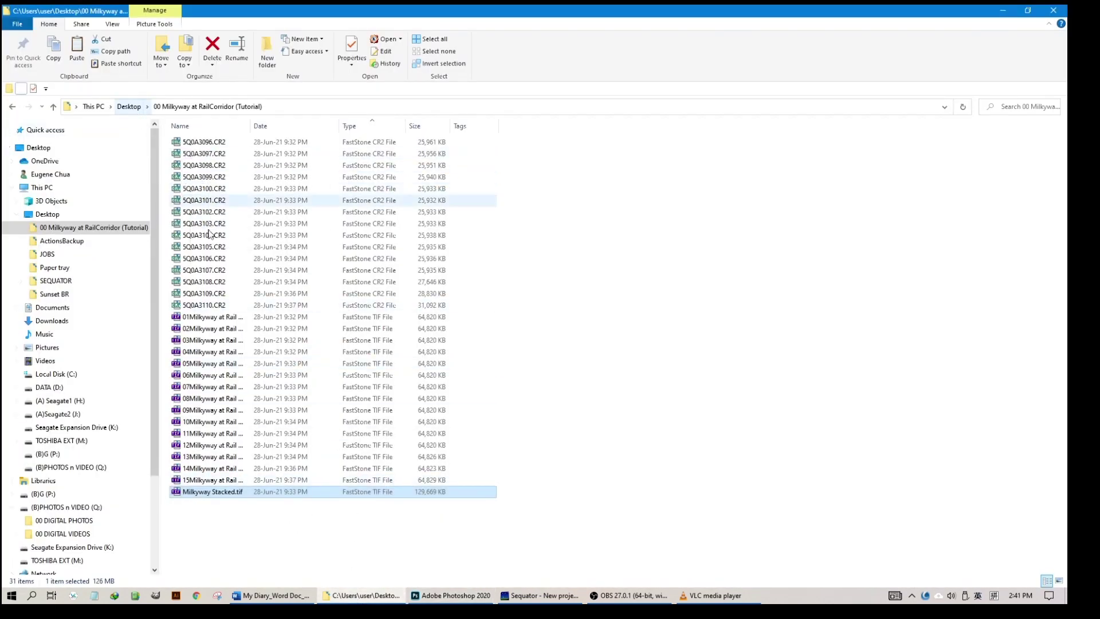
mouse_move(207, 498)
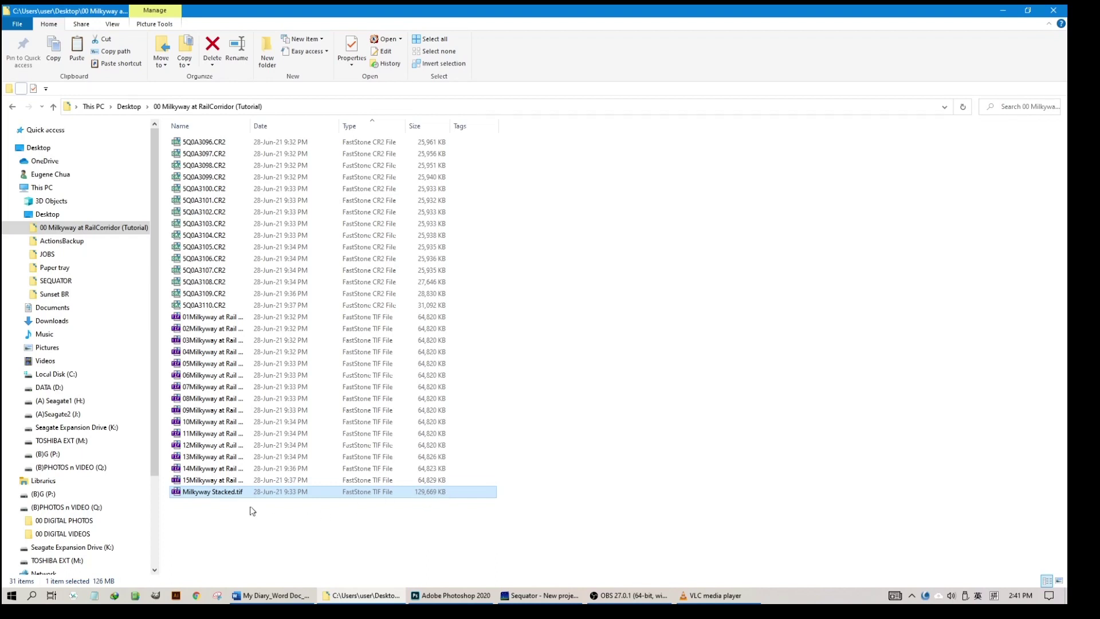
left_click_drag(231, 499, 455, 374)
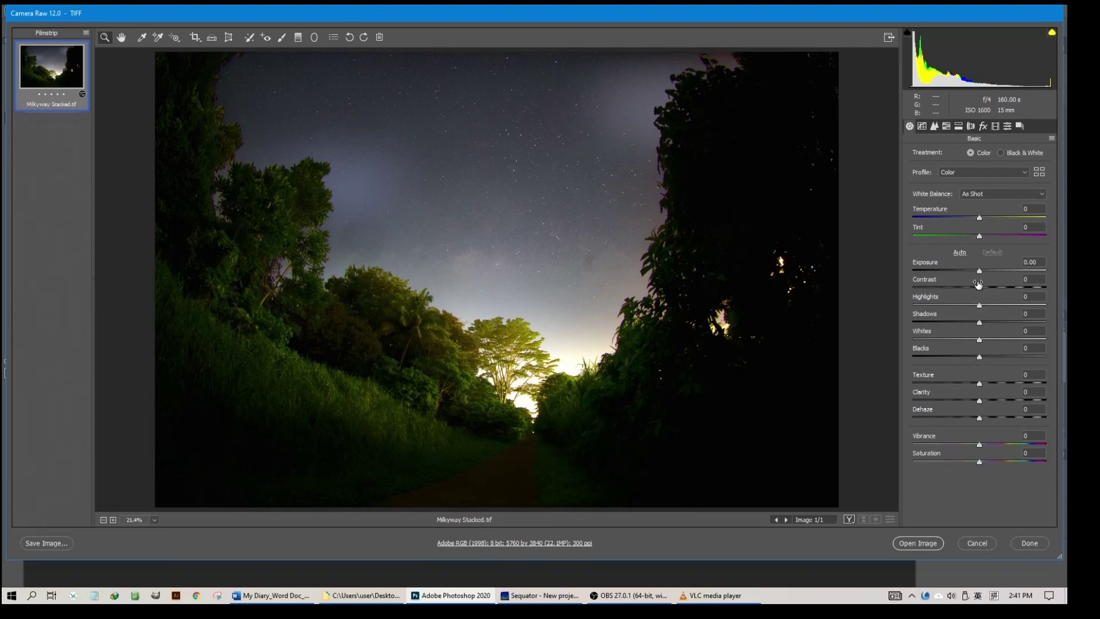
Set Contrast +49, Highlights -14, Shadows +100, Whites -11 and Blacks +67 in Camera Raw.
left_click_drag(978, 282, 1002, 287)
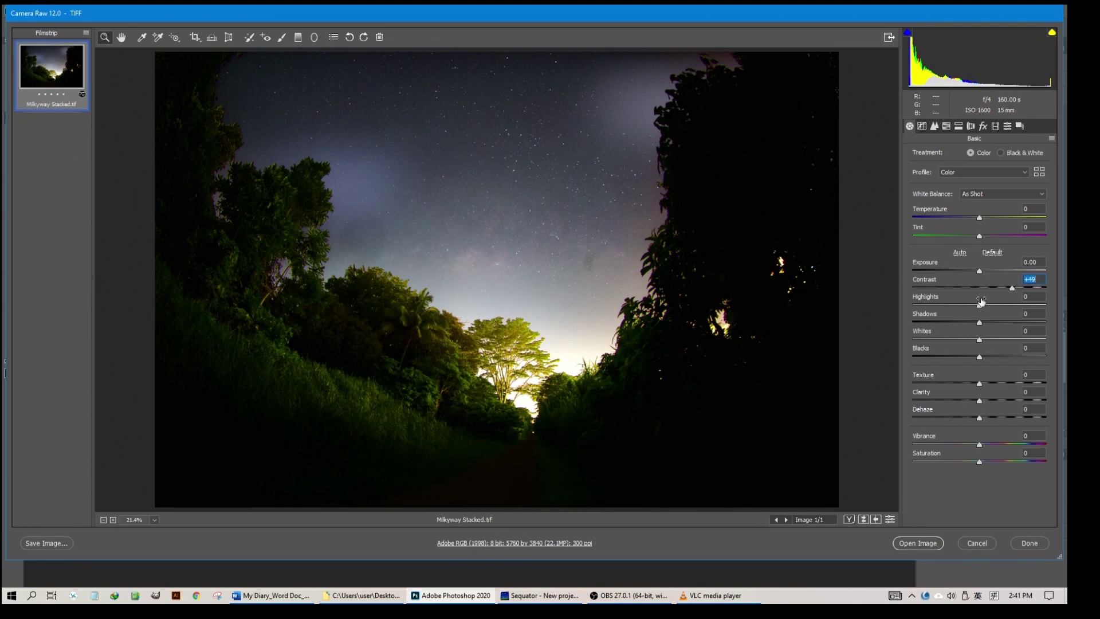
mouse_move(982, 300)
left_mouse_down()
mouse_move(958, 297)
mouse_move(971, 300)
left_mouse_up()
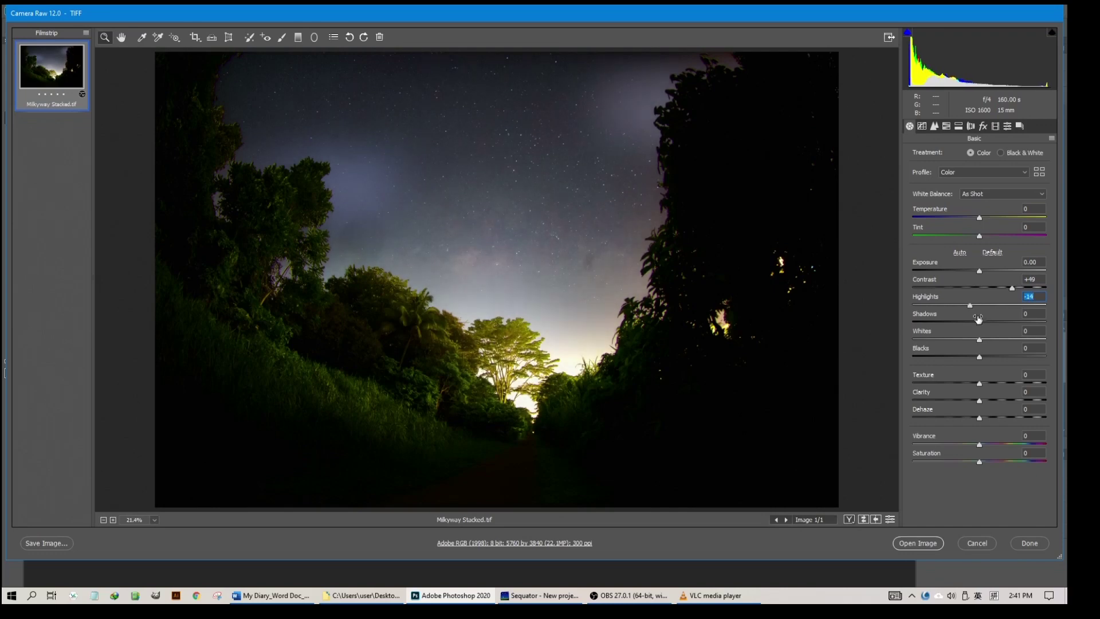
left_click_drag(978, 320, 1058, 322)
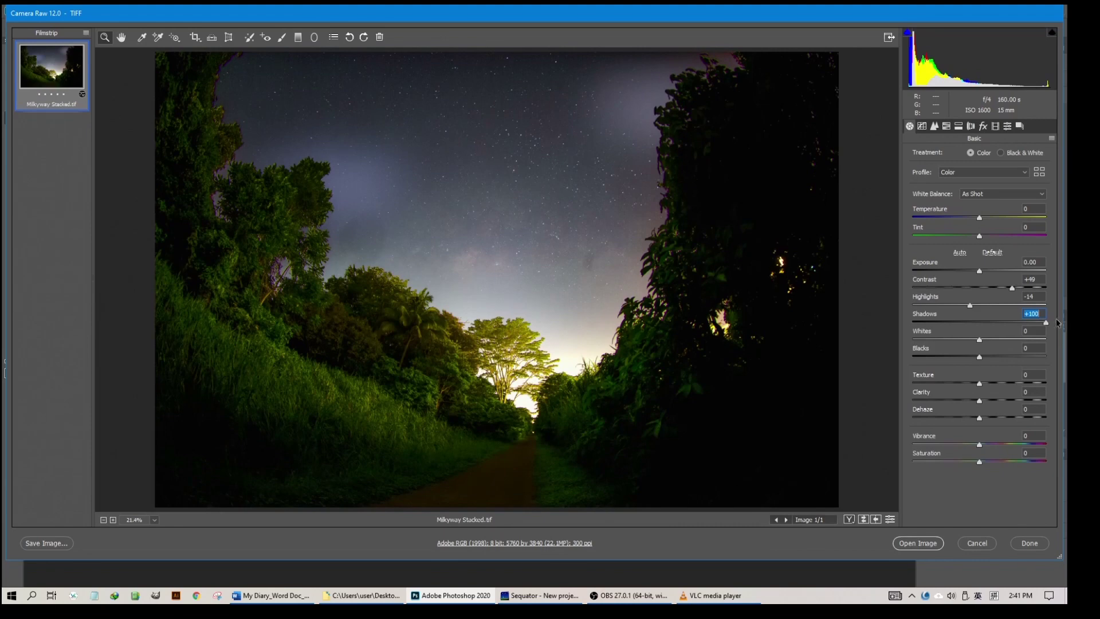
left_click(980, 336)
left_click_drag(980, 335, 974, 337)
left_click_drag(980, 355, 1016, 357)
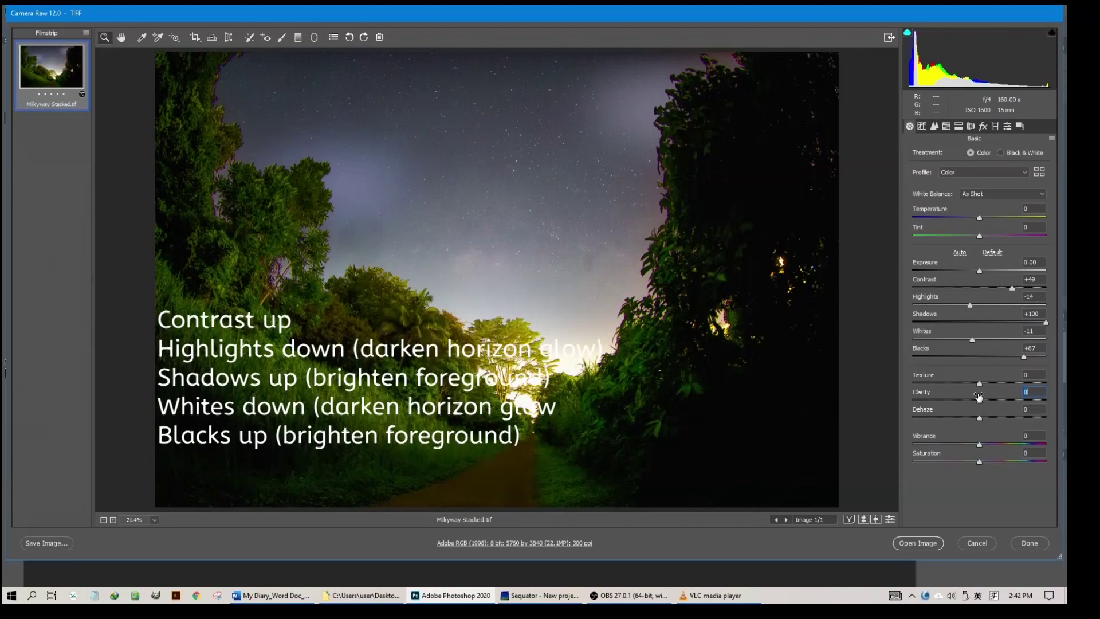
Add Clarity +11 and Dehaze +17, then open the image in Photoshop.
left_click_drag(977, 397, 986, 398)
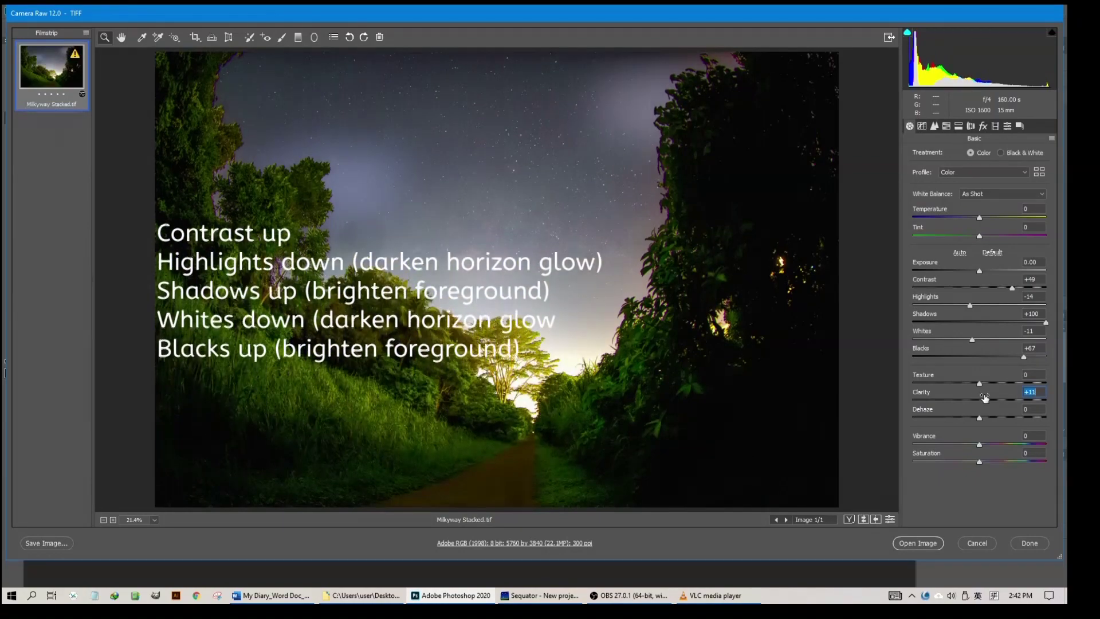
left_click(978, 414)
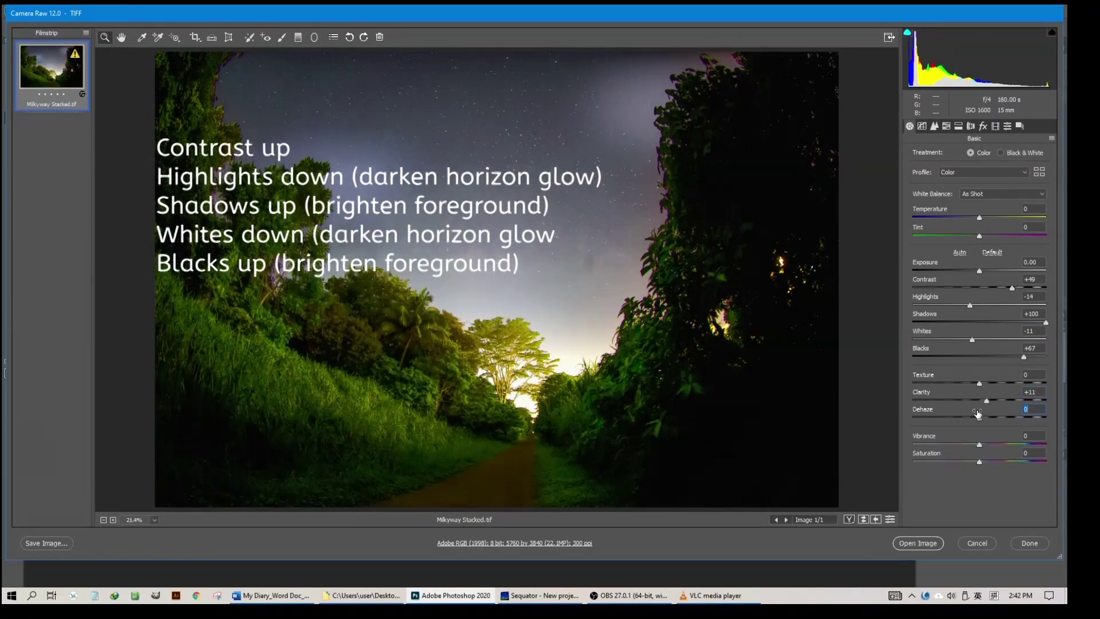
left_click_drag(978, 414, 987, 415)
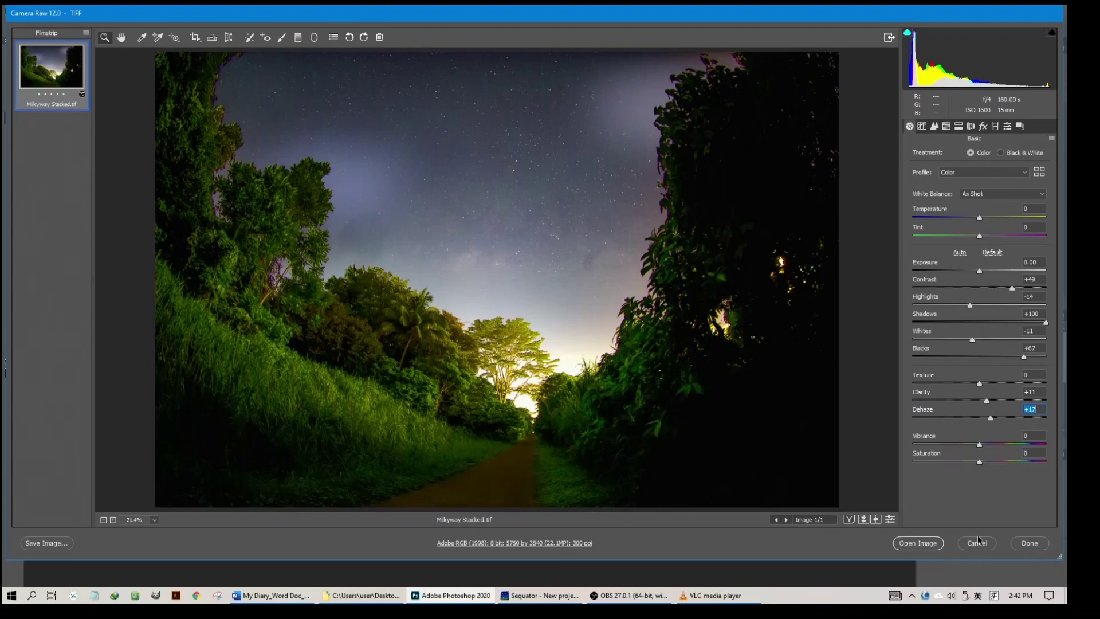
left_click(922, 543)
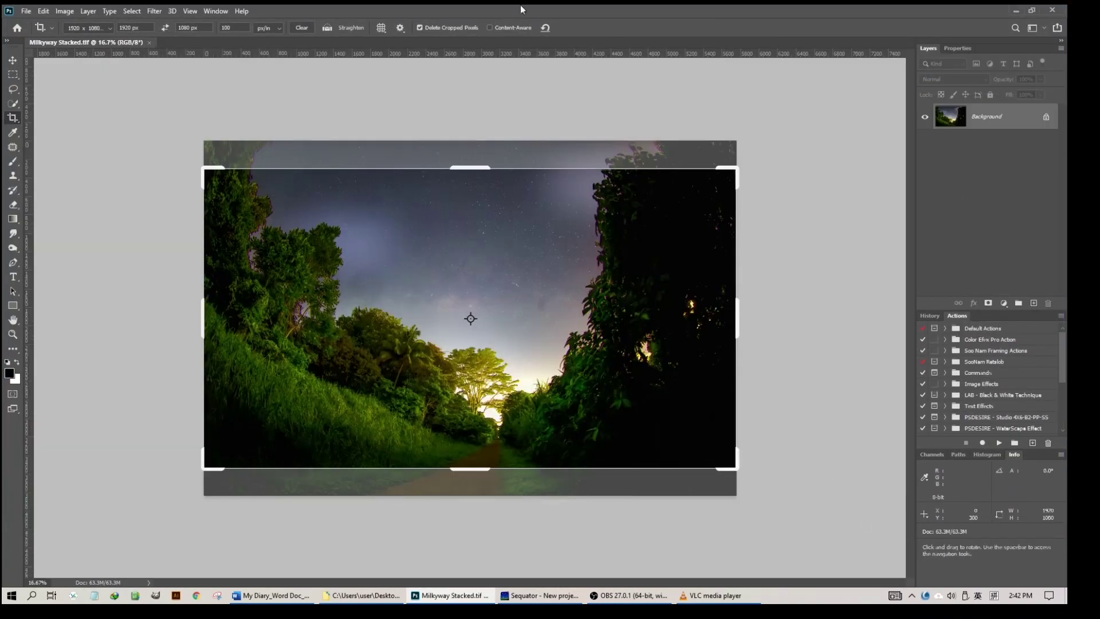
Dismiss the crop box with the Move tool and duplicate the Background into Layer 1.
left_click(12, 61)
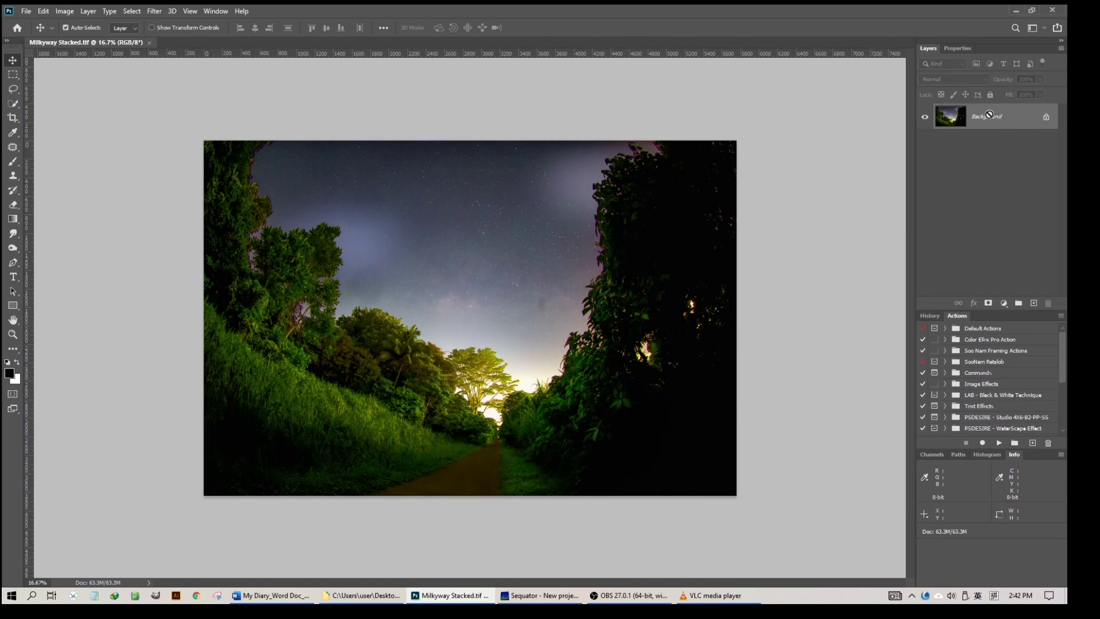
key("ctrl+j")
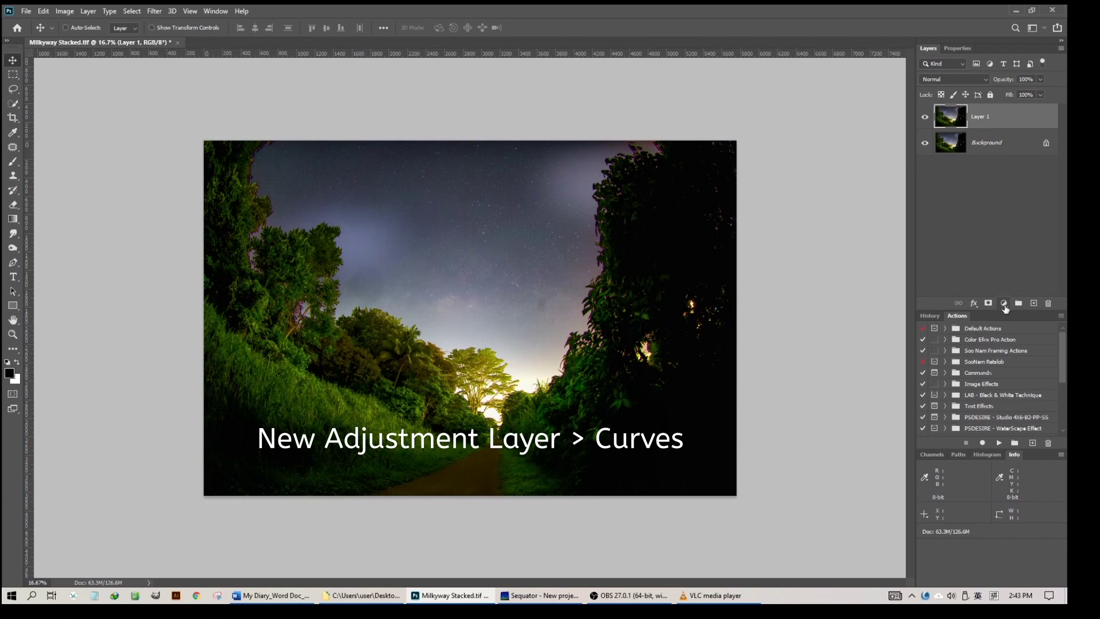
Add a Curves adjustment layer and darken the sky with a curve point sampled from the sky.
left_click(1005, 305)
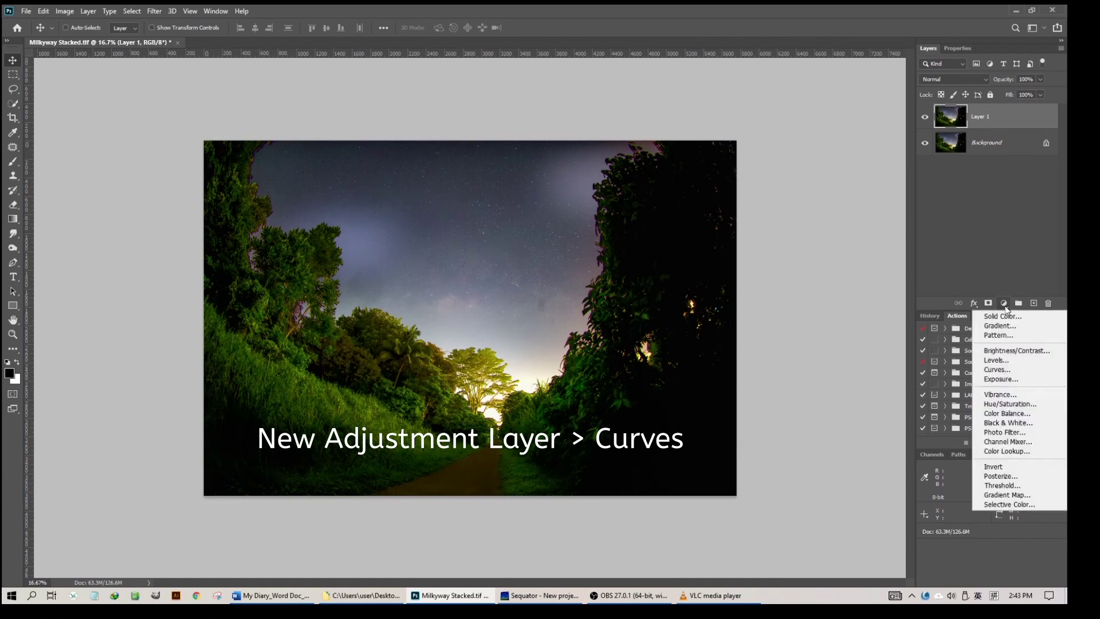
left_click(1007, 373)
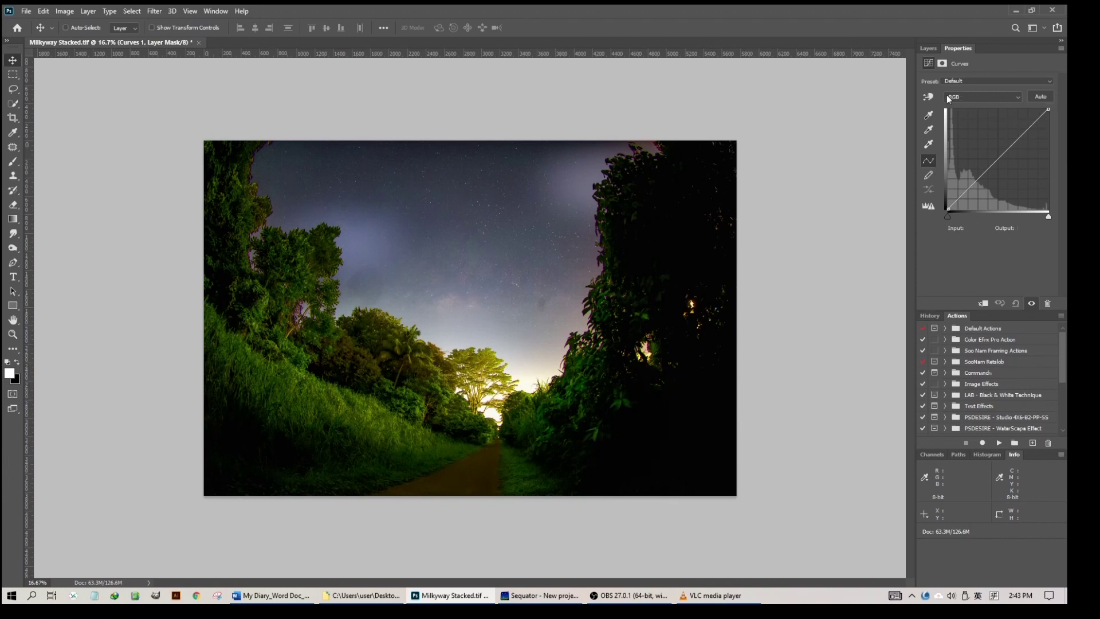
left_click(929, 97)
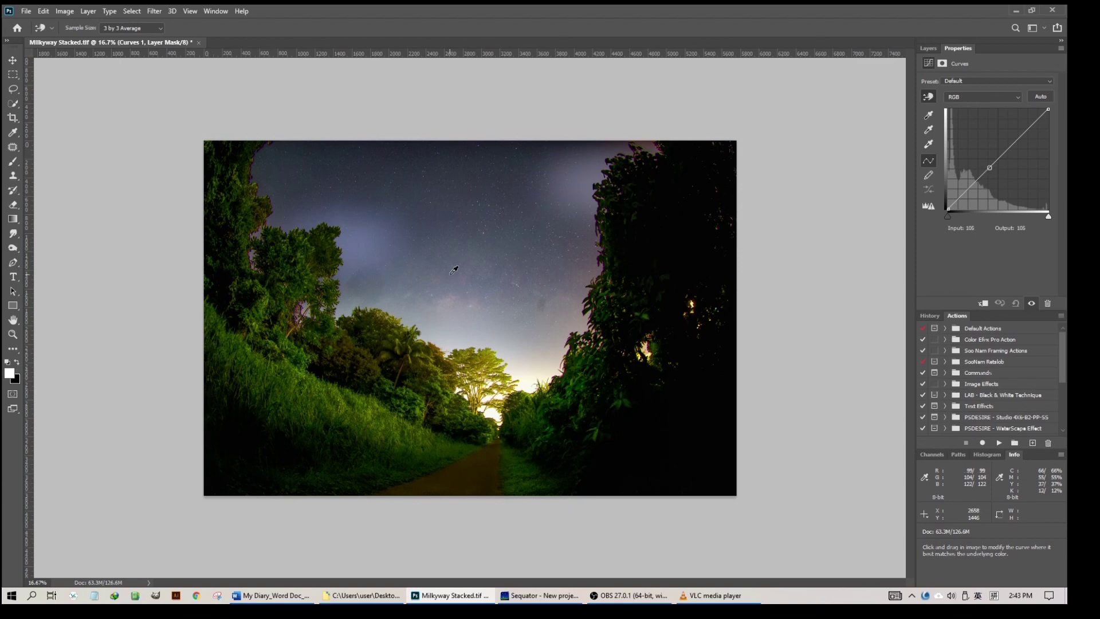
left_click_drag(455, 271, 451, 289)
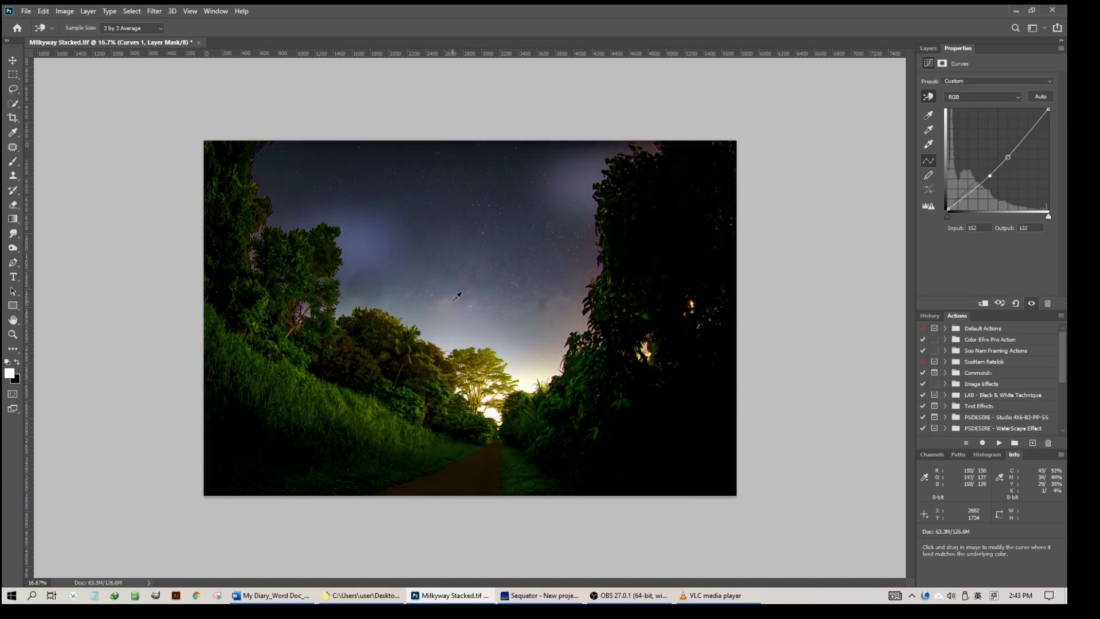
left_click_drag(452, 300, 452, 294)
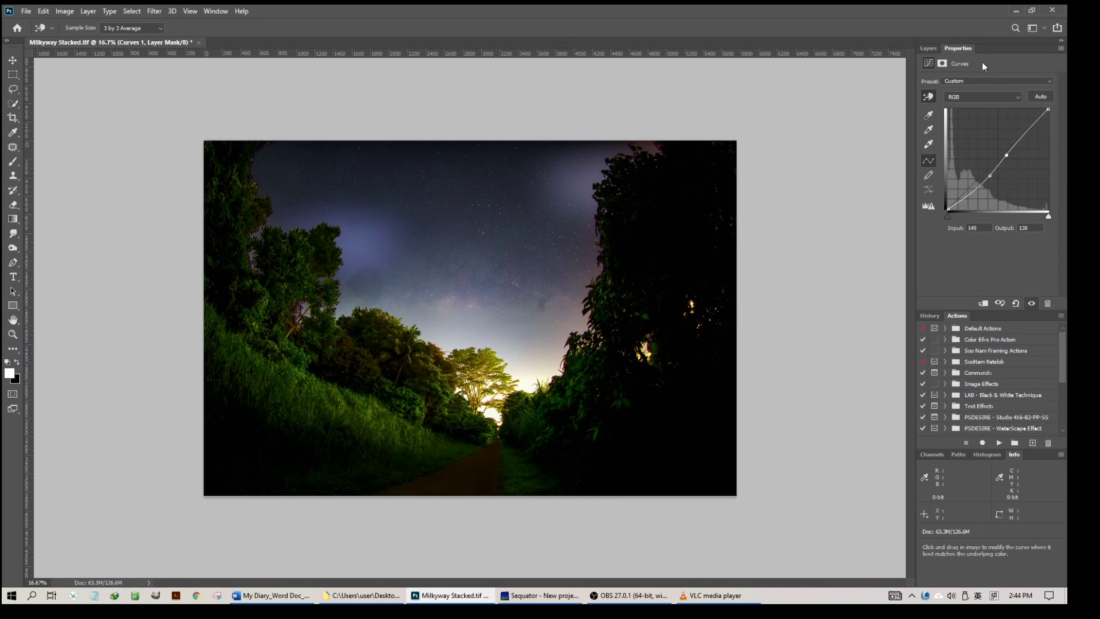
left_click(929, 47)
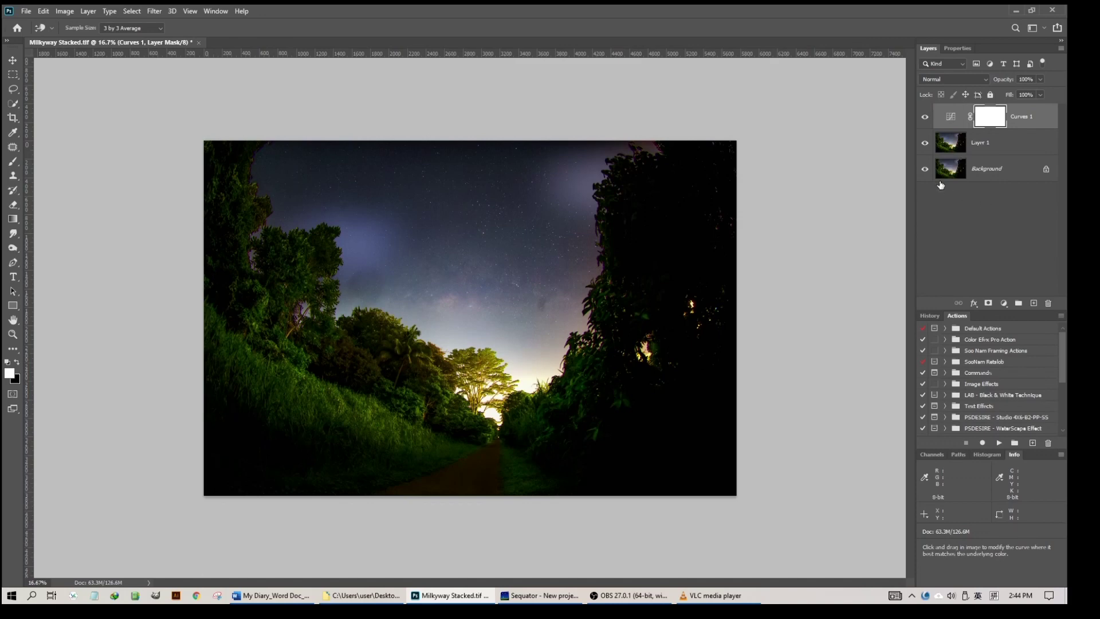
Invert the Curves 1 mask to black and set a 0%-hardness soft brush at about a third opacity.
key("ctrl+i")
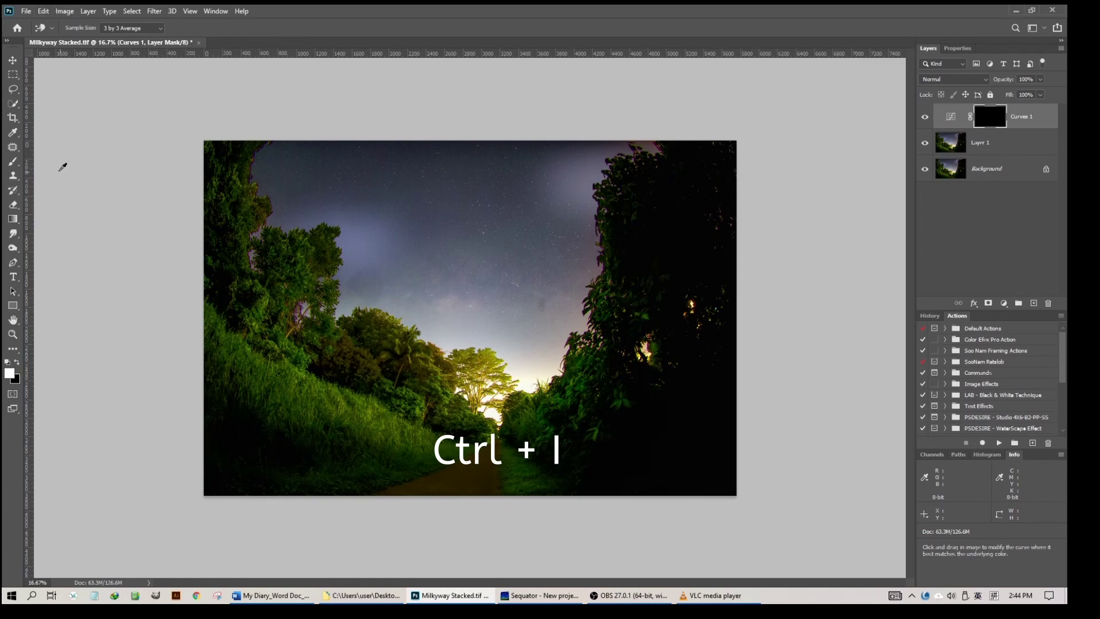
left_click(12, 161)
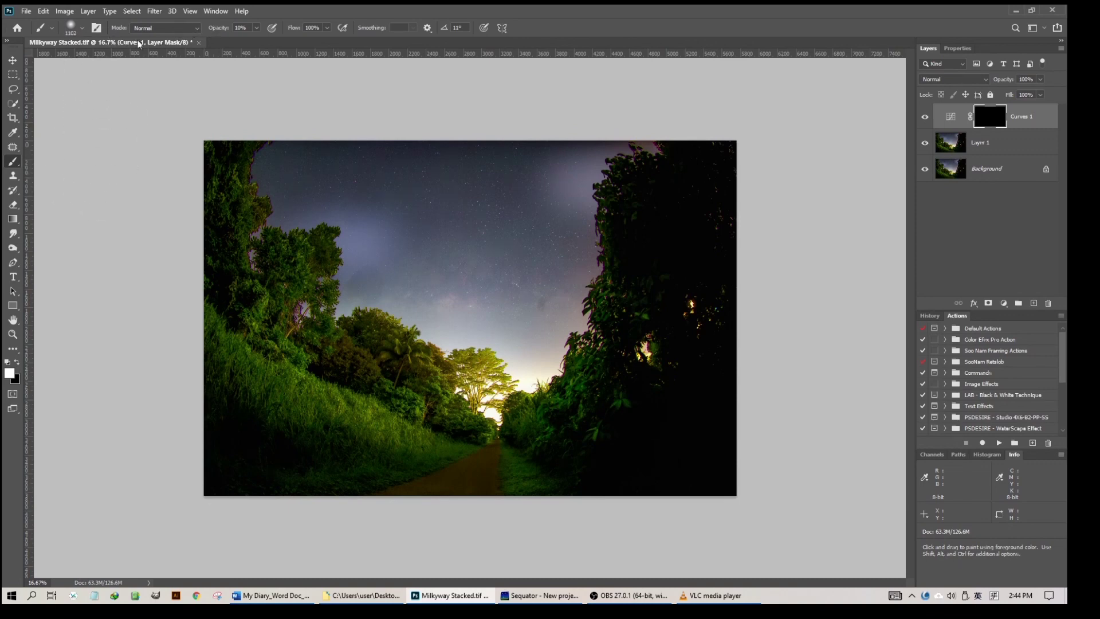
left_click(82, 28)
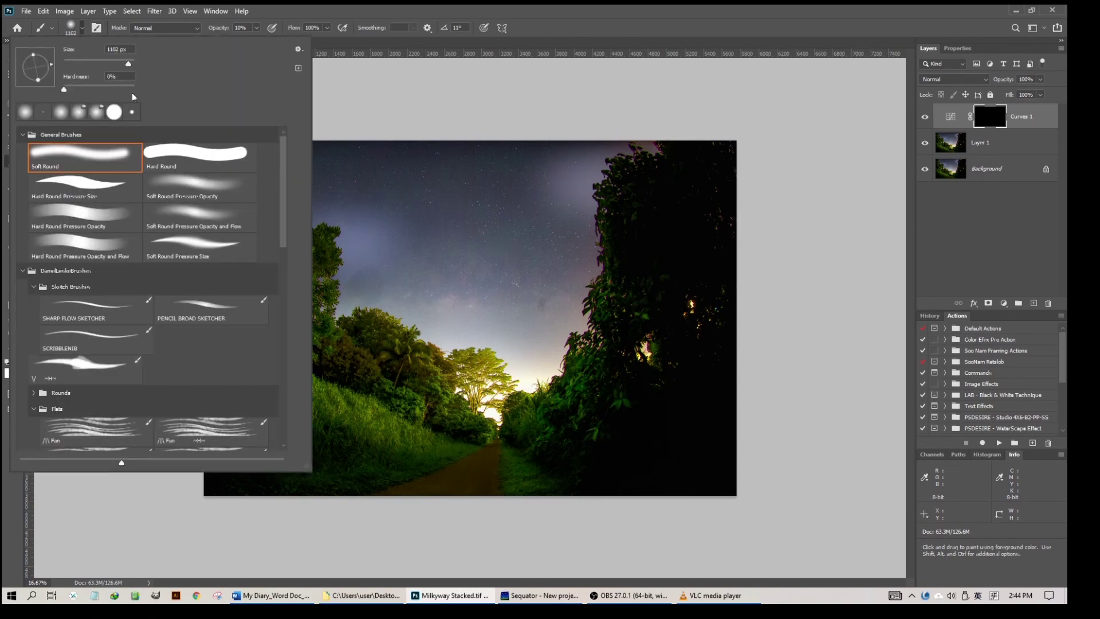
left_click(65, 91)
left_click(246, 29)
left_click(257, 27)
left_click_drag(256, 42, 270, 43)
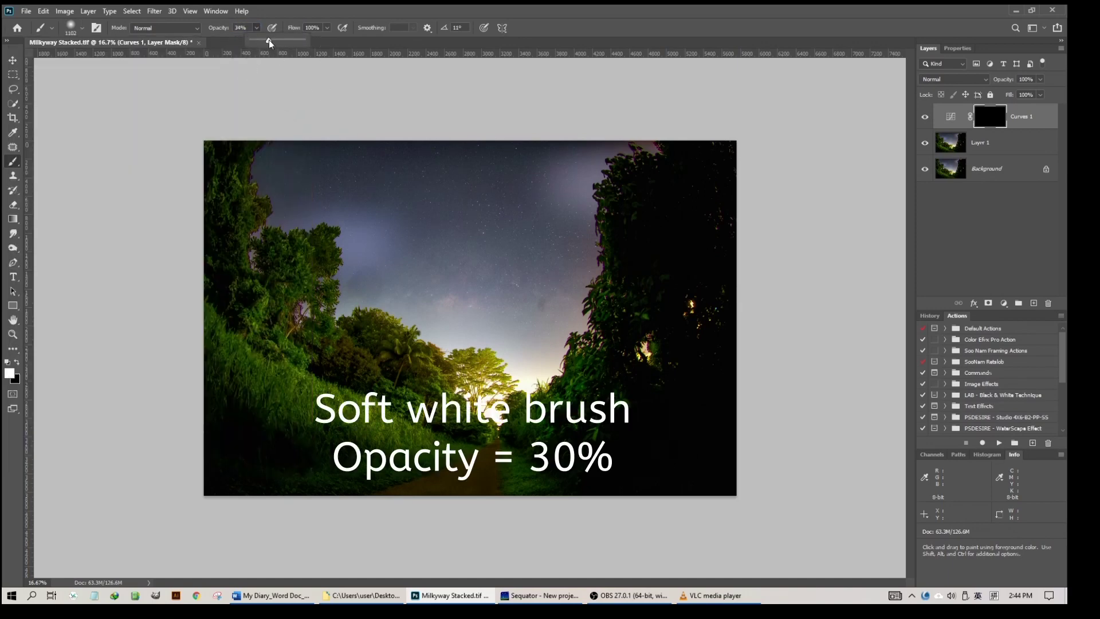
left_click_drag(270, 43, 270, 43)
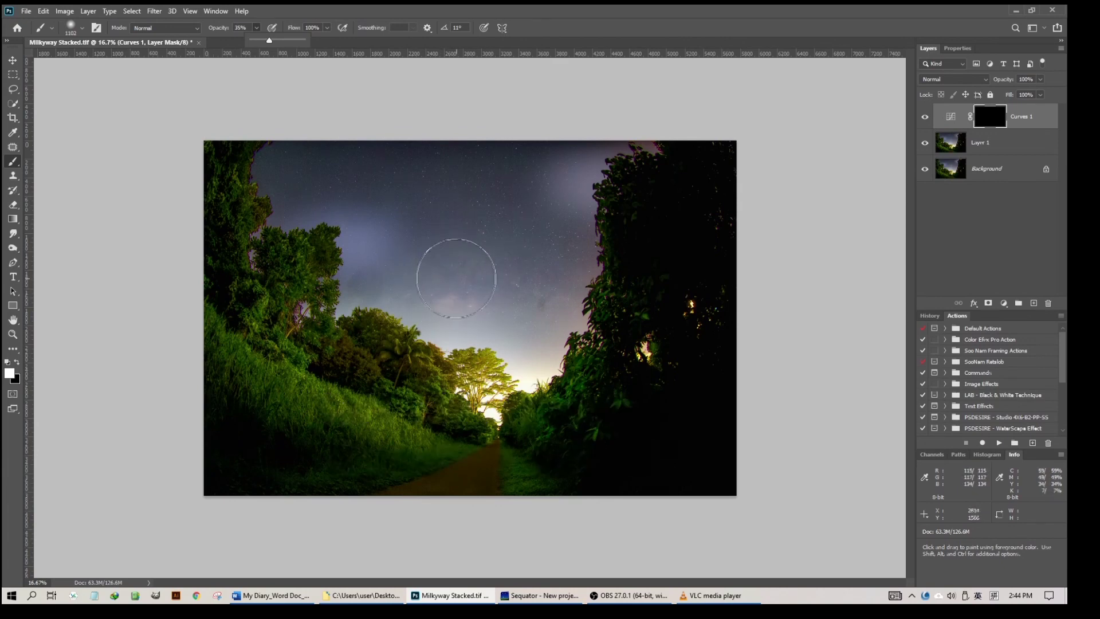
Paint white over the sky on the Curves 1 mask and lower the layer opacity to 69%.
mouse_move(449, 273)
left_mouse_down()
mouse_move(528, 283)
mouse_move(410, 278)
mouse_move(479, 273)
mouse_move(646, 297)
mouse_move(442, 235)
mouse_move(476, 281)
mouse_move(531, 290)
mouse_move(445, 292)
mouse_move(460, 309)
mouse_move(436, 270)
mouse_move(528, 292)
left_mouse_up()
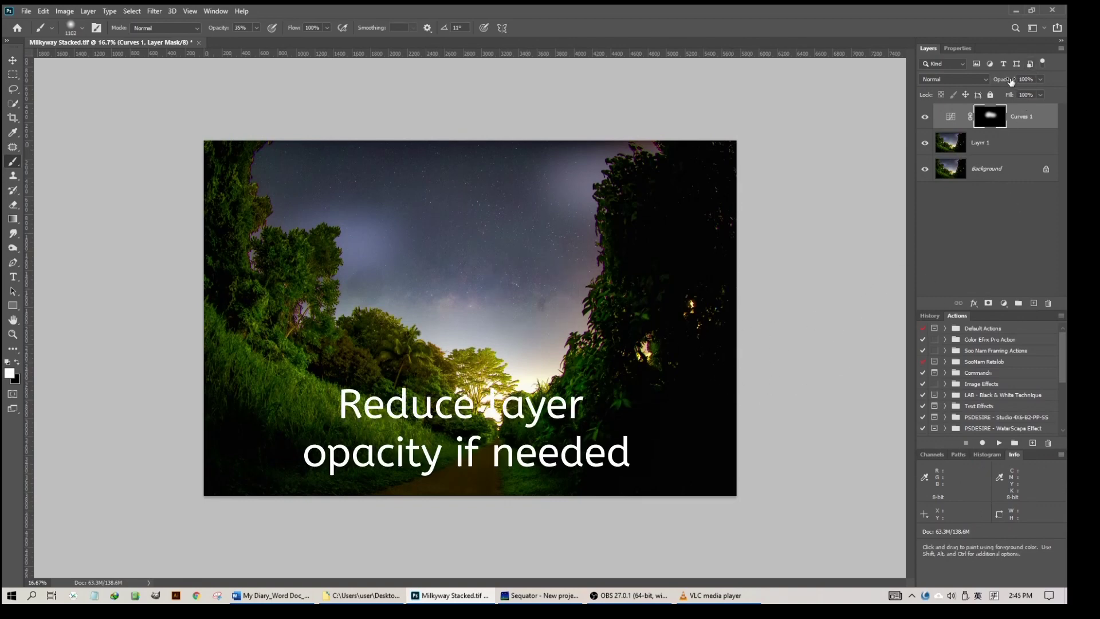
left_click_drag(1012, 81, 994, 76)
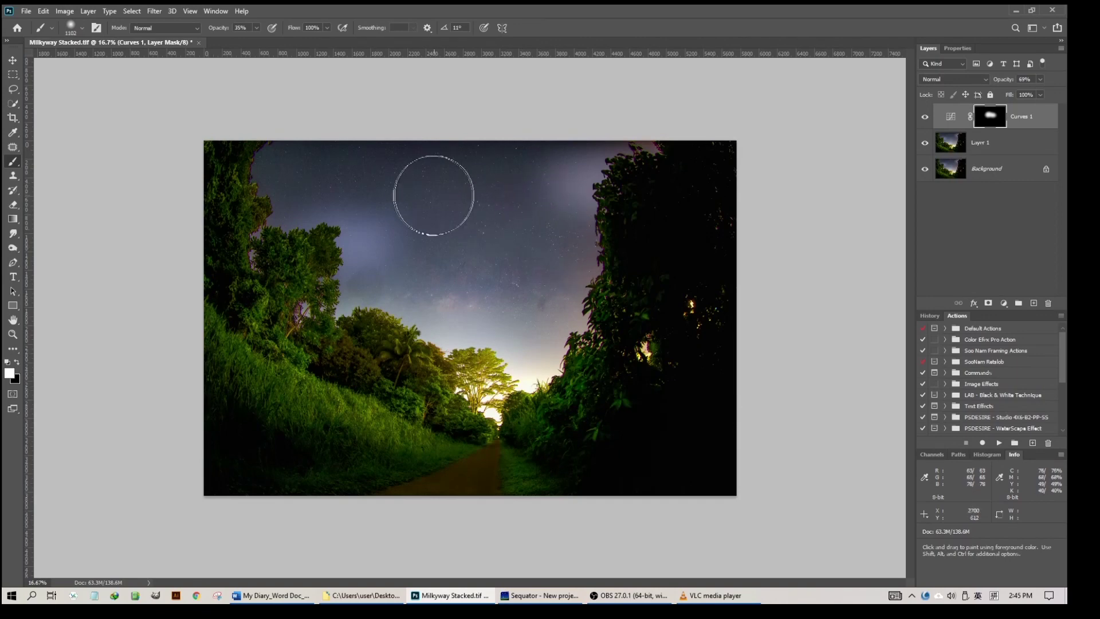
At 15% brush opacity, paint more sky into the mask across to the right-hand trees.
left_click(257, 28)
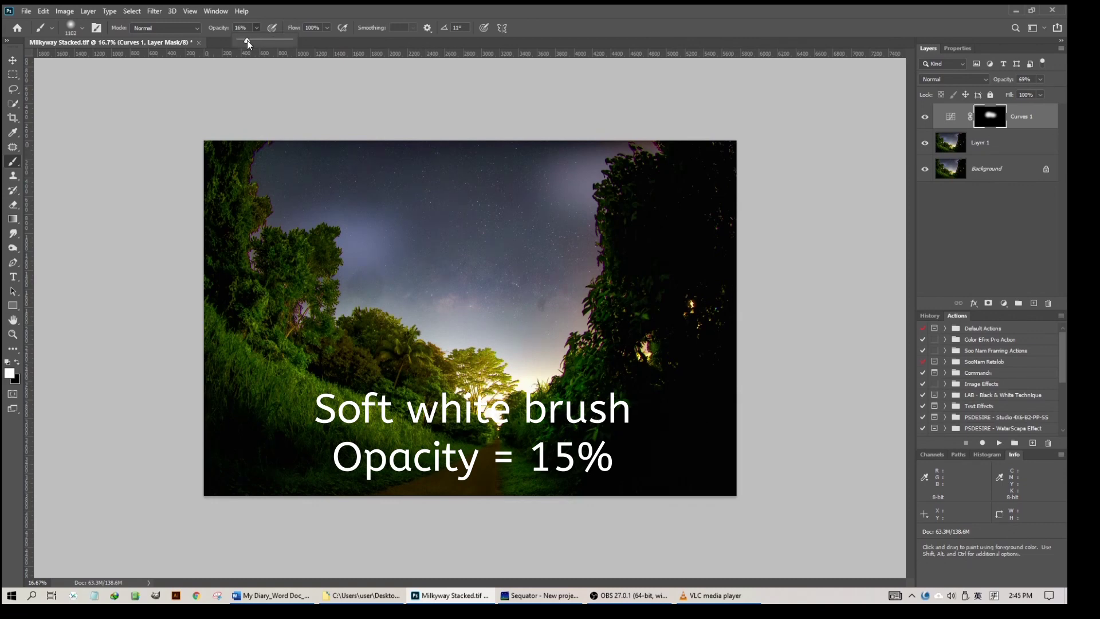
left_click_drag(247, 41, 247, 40)
mouse_move(362, 166)
left_mouse_down()
mouse_move(402, 162)
mouse_move(425, 194)
mouse_move(516, 207)
mouse_move(384, 191)
mouse_move(345, 201)
mouse_move(430, 181)
mouse_move(372, 207)
mouse_move(413, 179)
mouse_move(466, 181)
mouse_move(411, 202)
mouse_move(470, 179)
mouse_move(341, 215)
mouse_move(332, 198)
mouse_move(380, 189)
mouse_move(524, 196)
mouse_move(498, 199)
mouse_move(632, 145)
mouse_move(546, 184)
mouse_move(373, 173)
mouse_move(300, 238)
mouse_move(335, 301)
mouse_move(388, 329)
mouse_move(536, 354)
mouse_move(473, 373)
mouse_move(589, 346)
mouse_move(605, 307)
mouse_move(602, 241)
mouse_move(503, 212)
mouse_move(321, 242)
mouse_move(392, 183)
mouse_move(368, 204)
mouse_move(598, 152)
mouse_move(591, 169)
mouse_move(293, 173)
mouse_move(357, 203)
mouse_move(505, 210)
mouse_move(587, 235)
mouse_move(499, 357)
left_mouse_up()
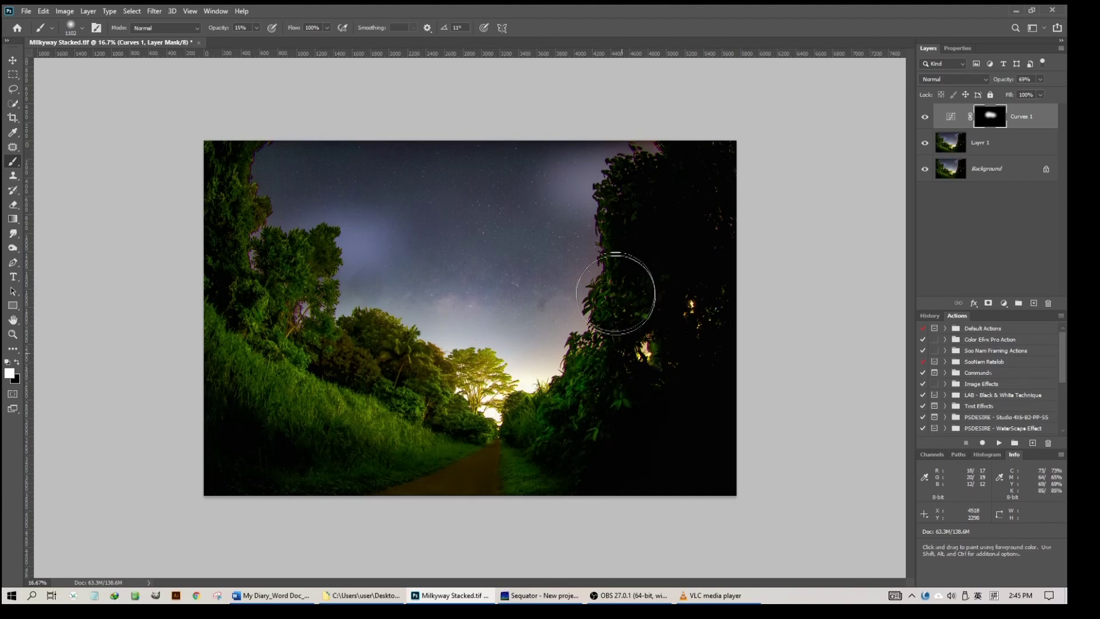
mouse_move(491, 184)
left_mouse_down()
mouse_move(322, 217)
mouse_move(452, 199)
mouse_move(518, 206)
left_mouse_up()
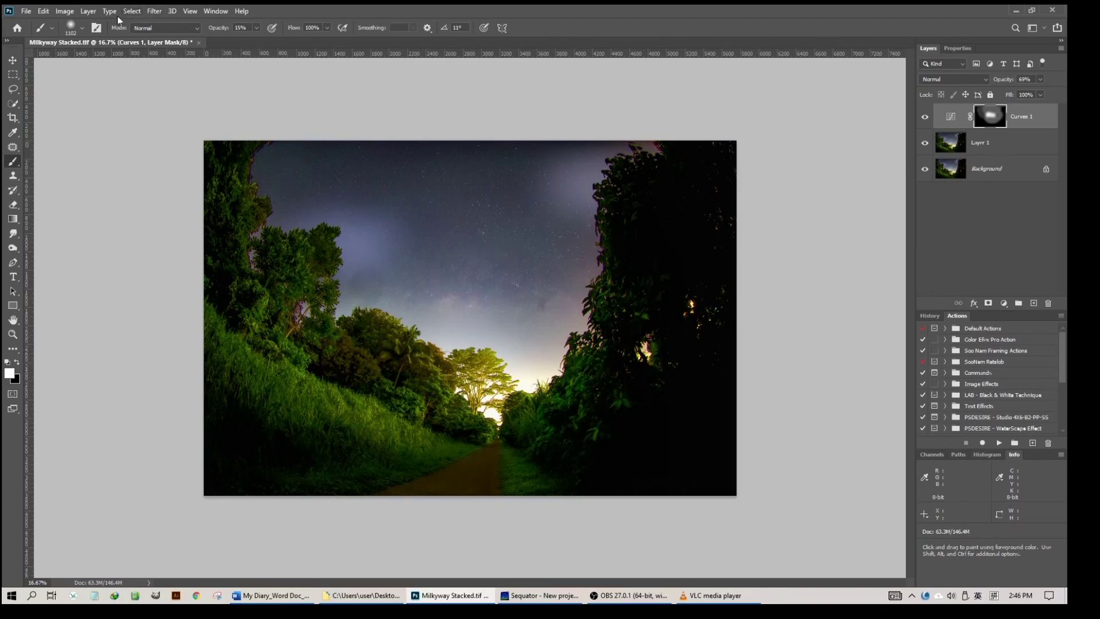
Merge Curves 1 down into Layer 1 and paint black over the faint top-right tree leaves.
left_click(87, 12)
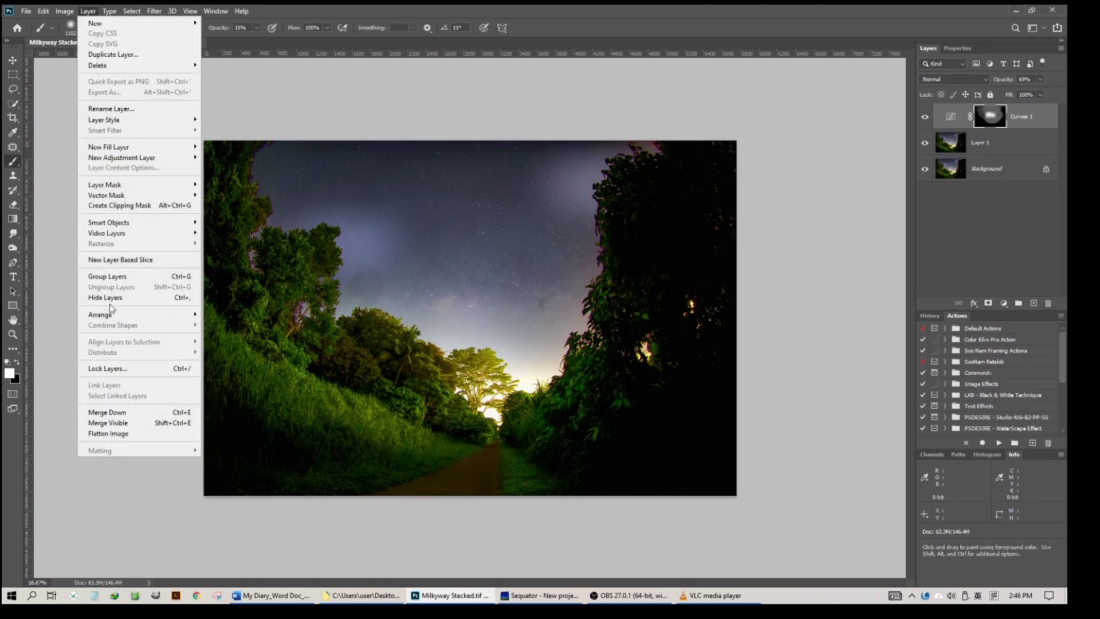
left_click(138, 411)
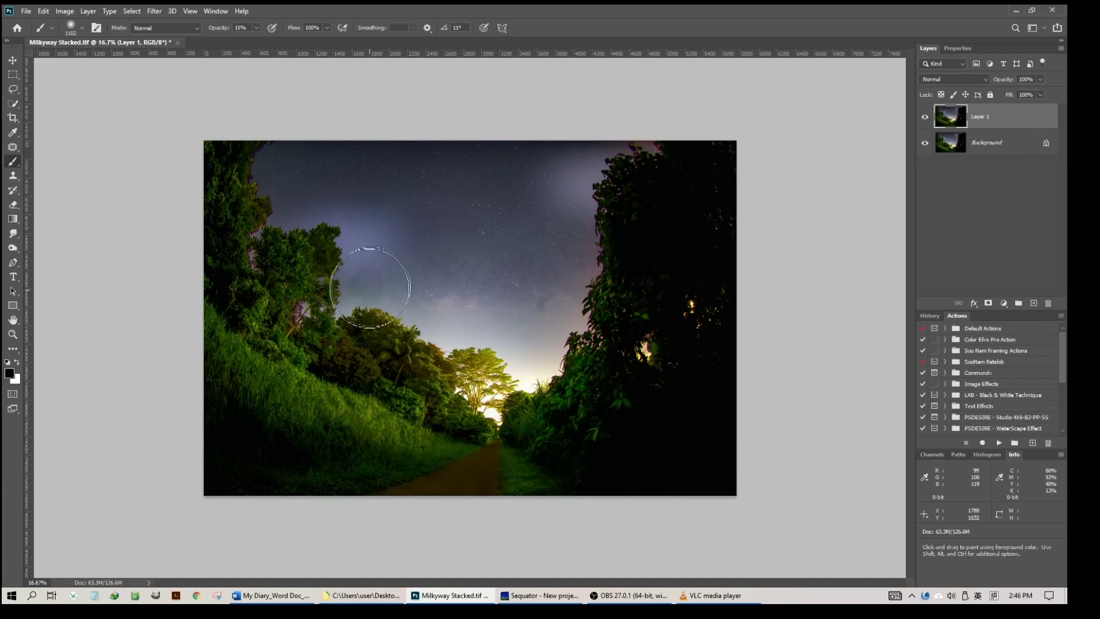
mouse_move(671, 337)
left_mouse_down()
mouse_move(553, 314)
mouse_move(709, 325)
mouse_move(702, 301)
left_mouse_up()
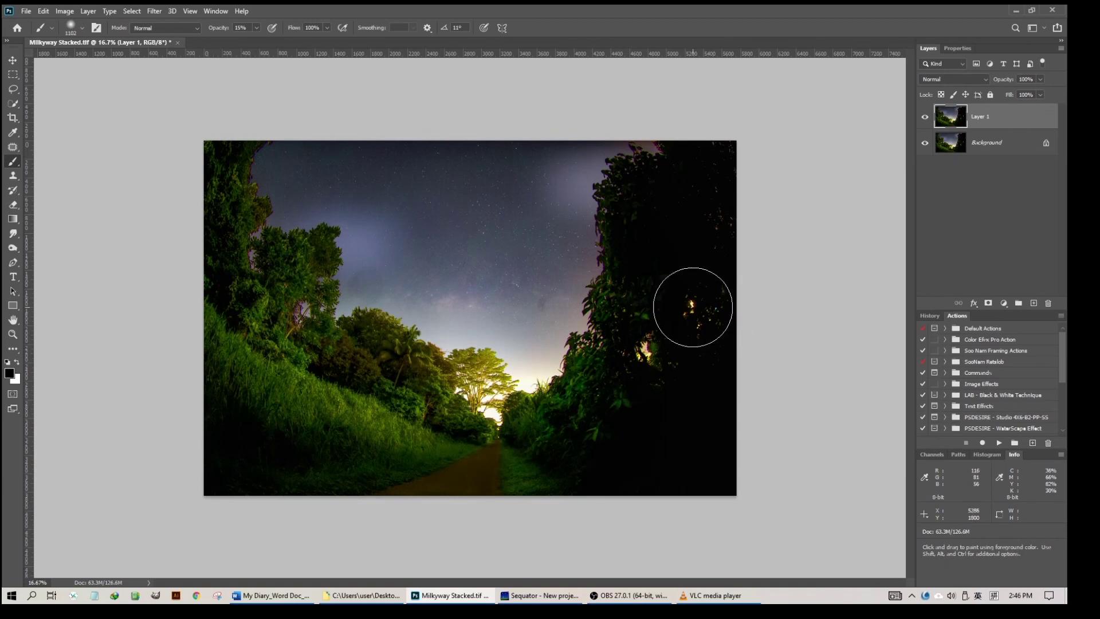
Heal dark spots in the sky with the Spot Healing Brush, enlarged to size 300.
left_click(13, 148)
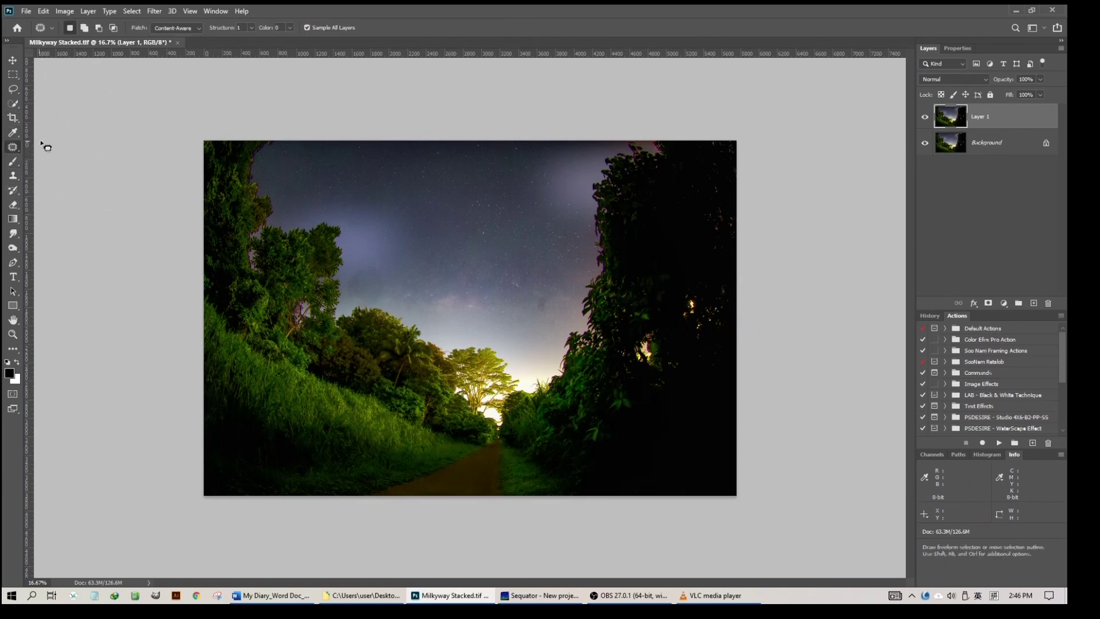
right_click(13, 148)
left_click(63, 147)
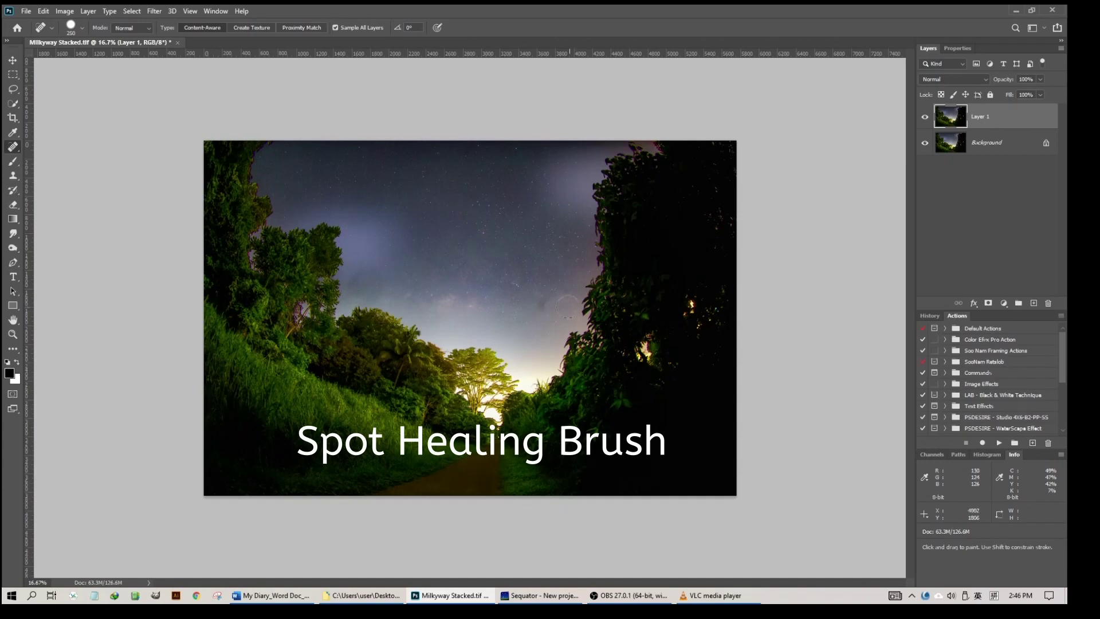
left_click_drag(542, 305, 544, 305)
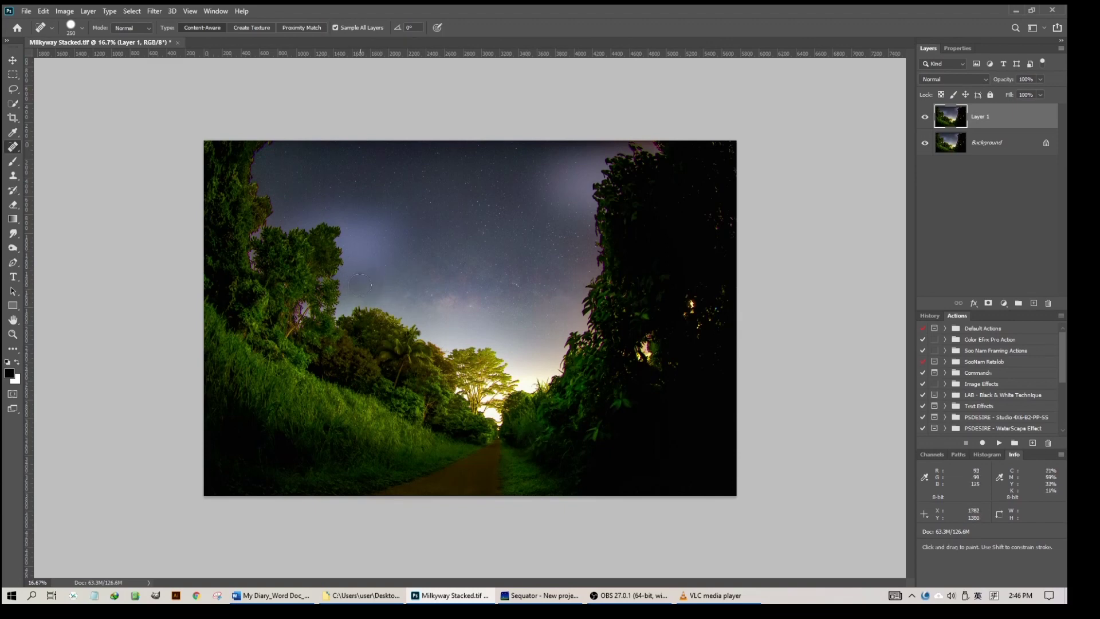
key("bracketright")
key("bracketright")
left_click(365, 284)
Patch two blotchy sky areas above the left trees with clean nearby sky using the Patch Tool.
right_click(10, 149)
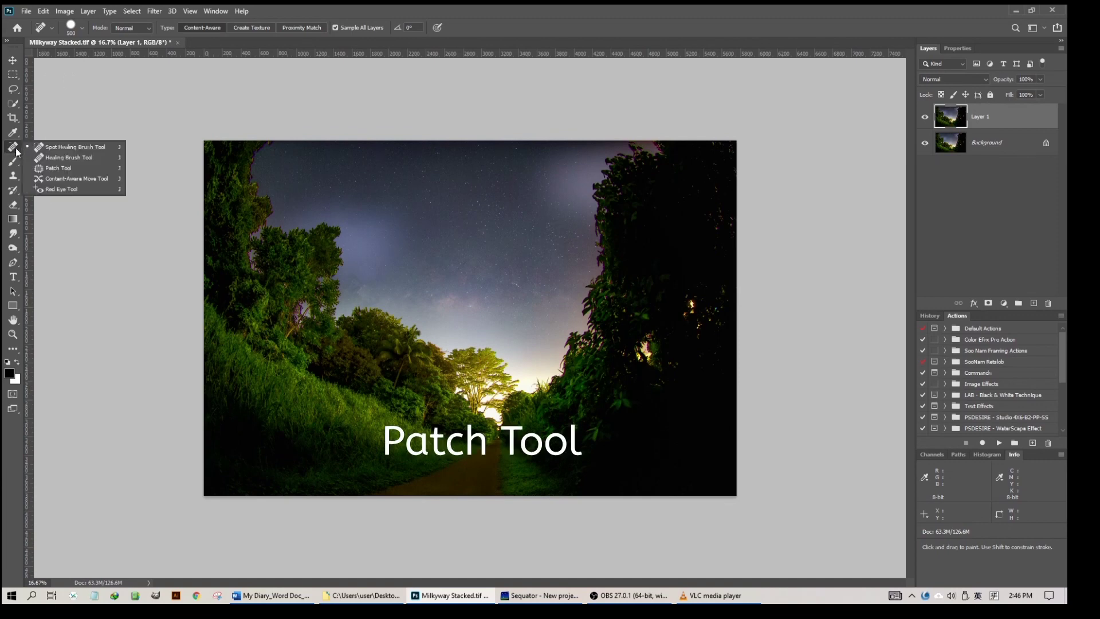
left_click(57, 168)
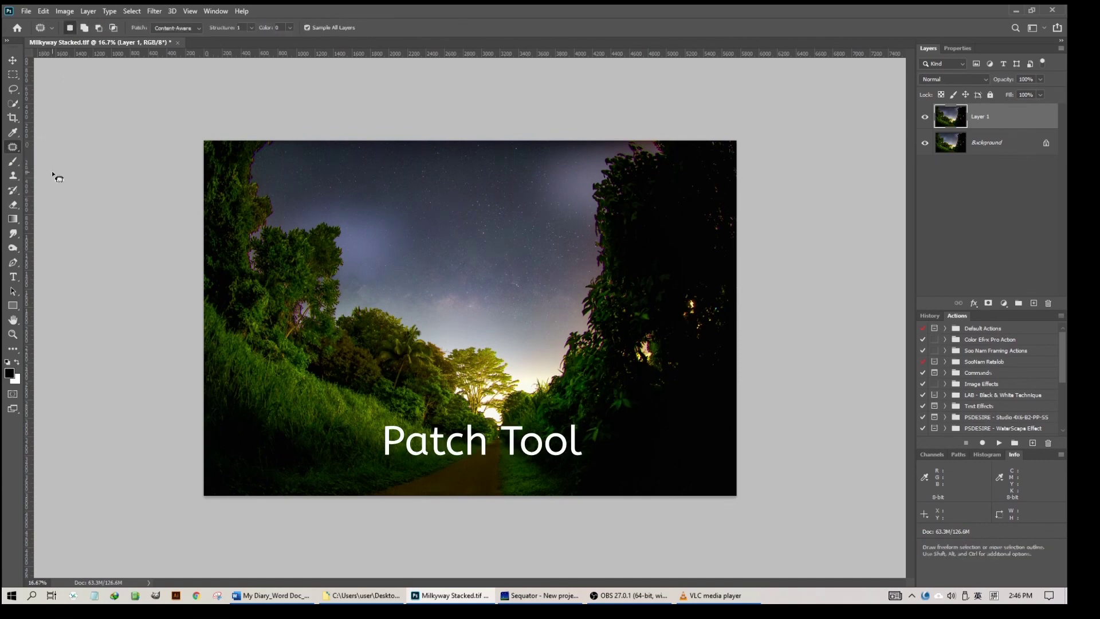
right_click(12, 151)
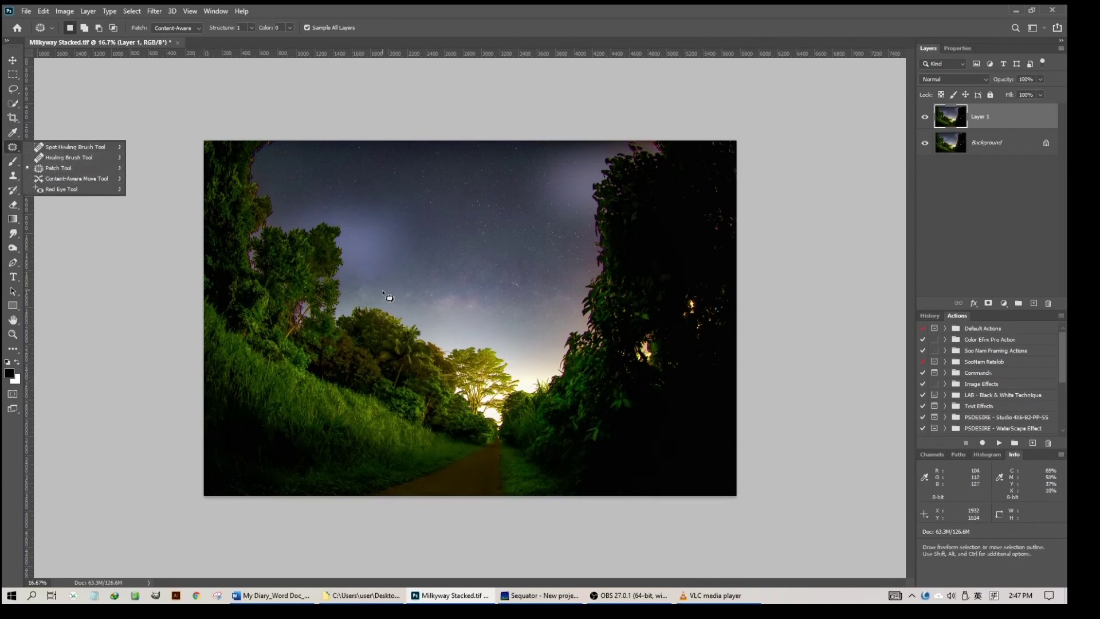
mouse_move(382, 288)
left_mouse_down()
mouse_move(358, 281)
mouse_move(352, 295)
mouse_move(372, 310)
mouse_move(383, 289)
left_mouse_up()
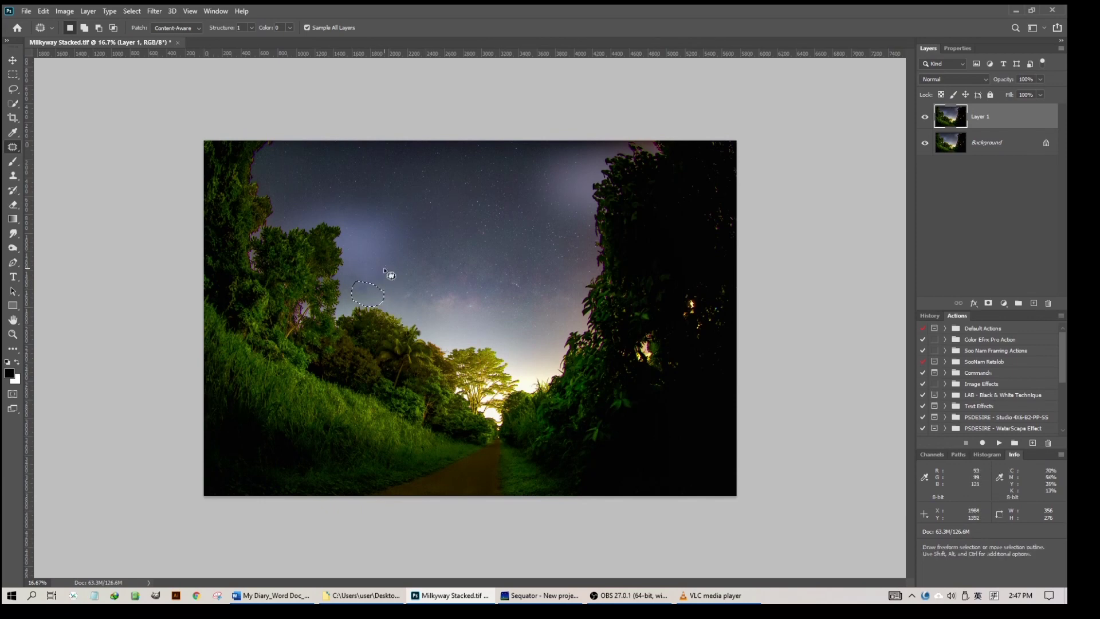
left_click_drag(369, 318, 369, 346)
key("ctrl+d")
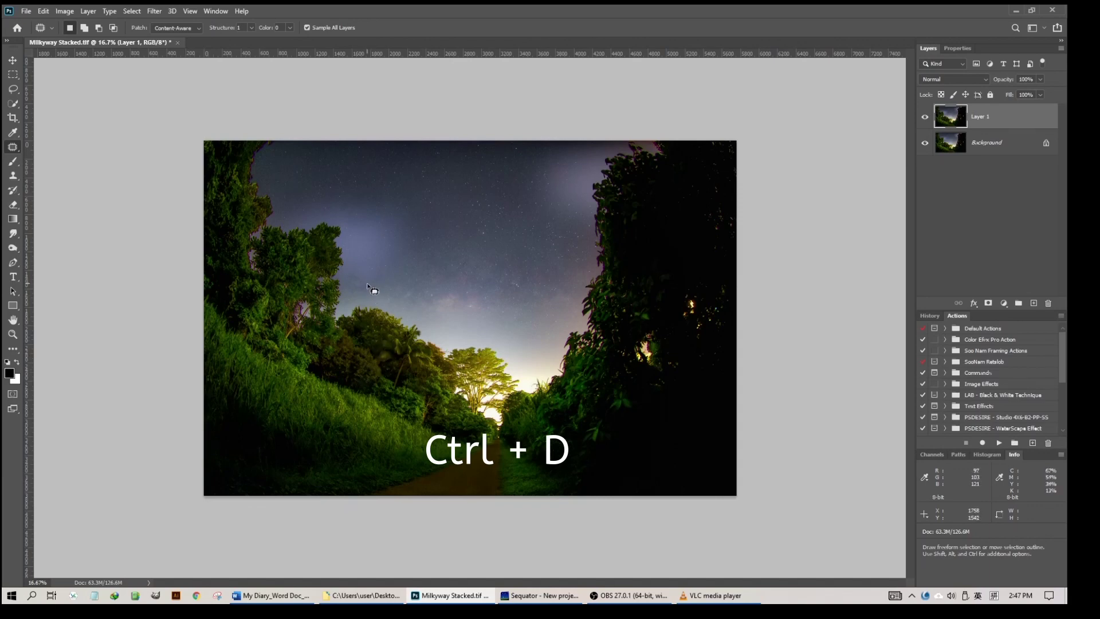
mouse_move(365, 283)
left_mouse_down()
mouse_move(361, 299)
mouse_move(379, 293)
mouse_move(353, 290)
mouse_move(387, 259)
mouse_move(393, 291)
left_mouse_up()
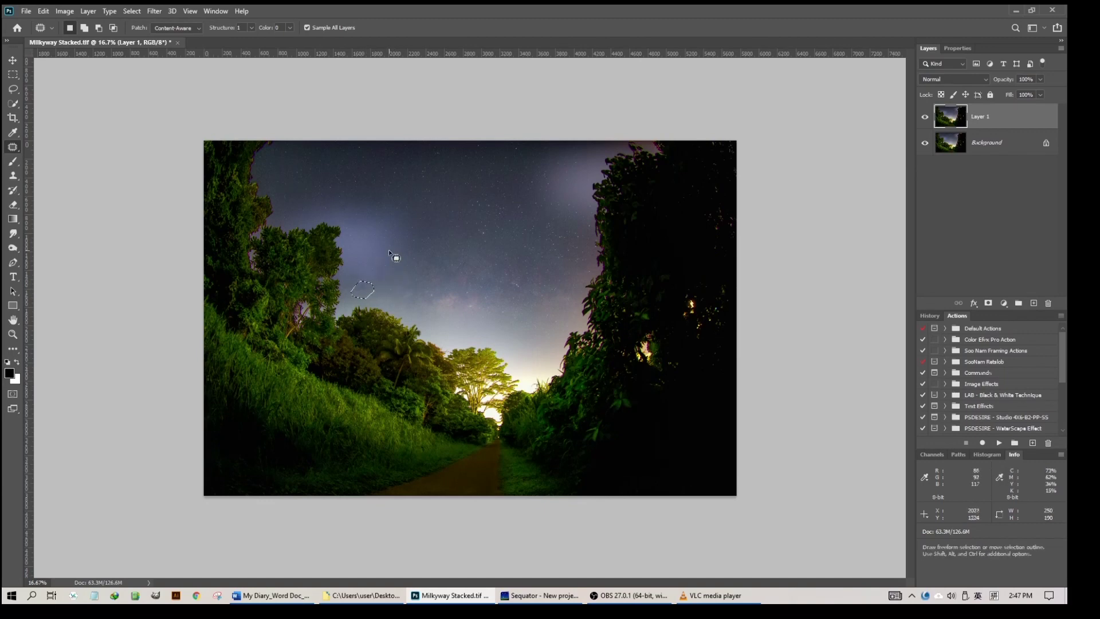
key("ctrl+d")
Heal the dark blemish above the left-hand trees with a 300-px Spot Healing Brush.
right_click(19, 150)
left_click(59, 151)
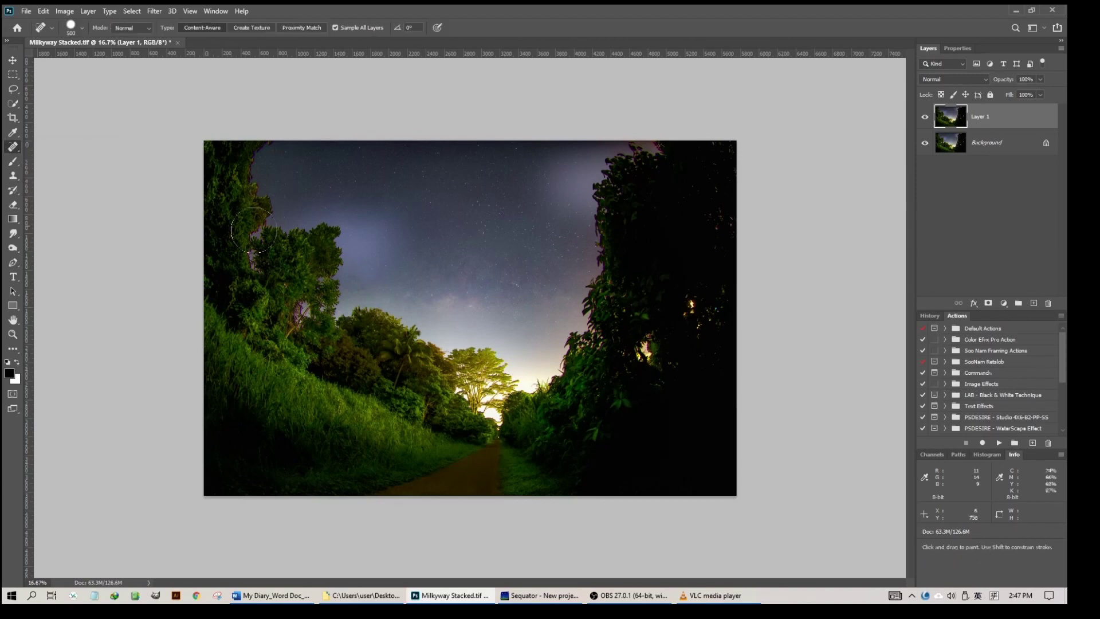
key("bracketleft")
left_click_drag(355, 285, 355, 278)
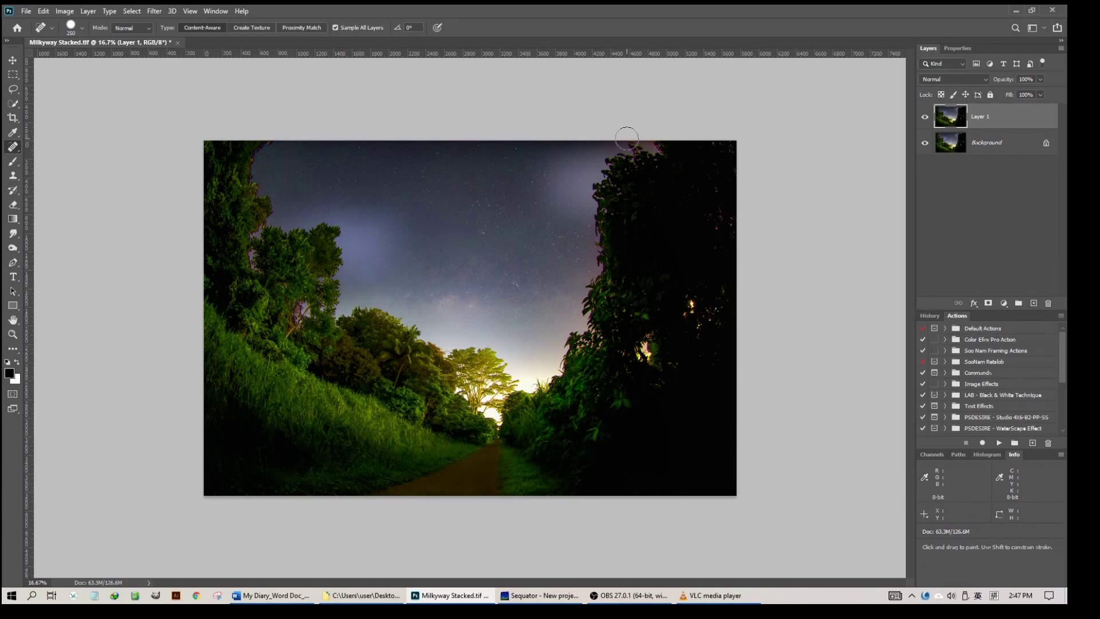